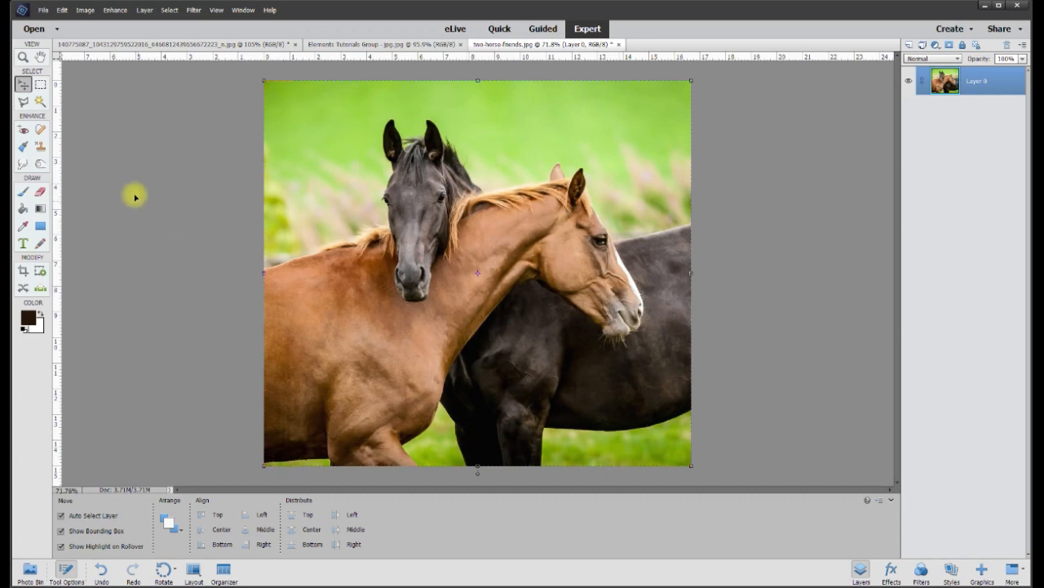
- Try deleting the grass below the black horse's belly using a Magic Wand selection with tolerance 50, and undo it
{"action": "left_click", "coordinate": [41, 105]}
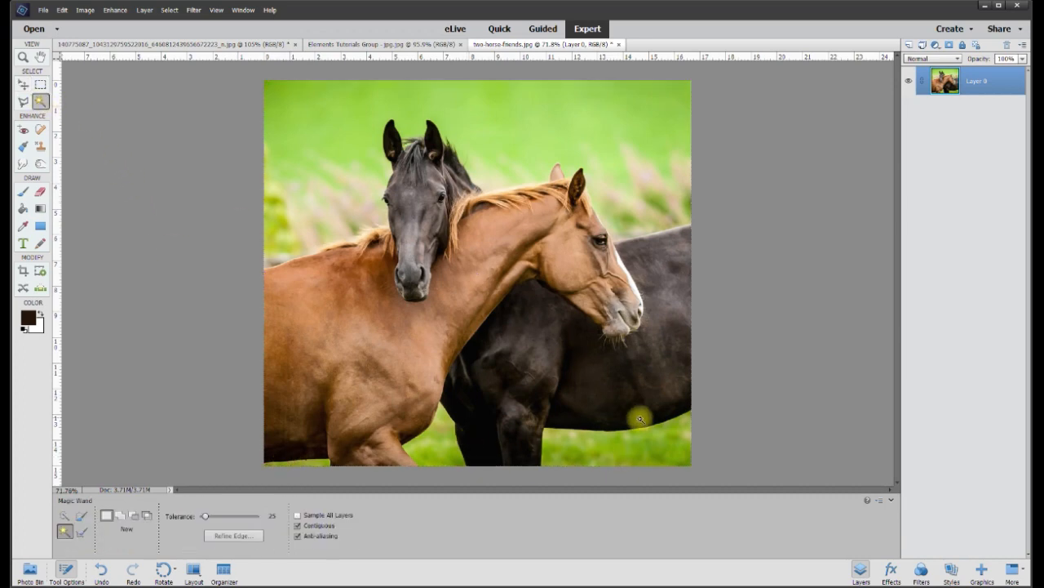
{"action": "scroll", "coordinate": [651, 435], "scroll_direction": "up", "scroll_amount": 6}
{"action": "left_click_drag", "start_coordinate": [896, 318], "coordinate": [895, 357]}
{"action": "scroll", "coordinate": [614, 356], "scroll_direction": "up", "scroll_amount": 3}
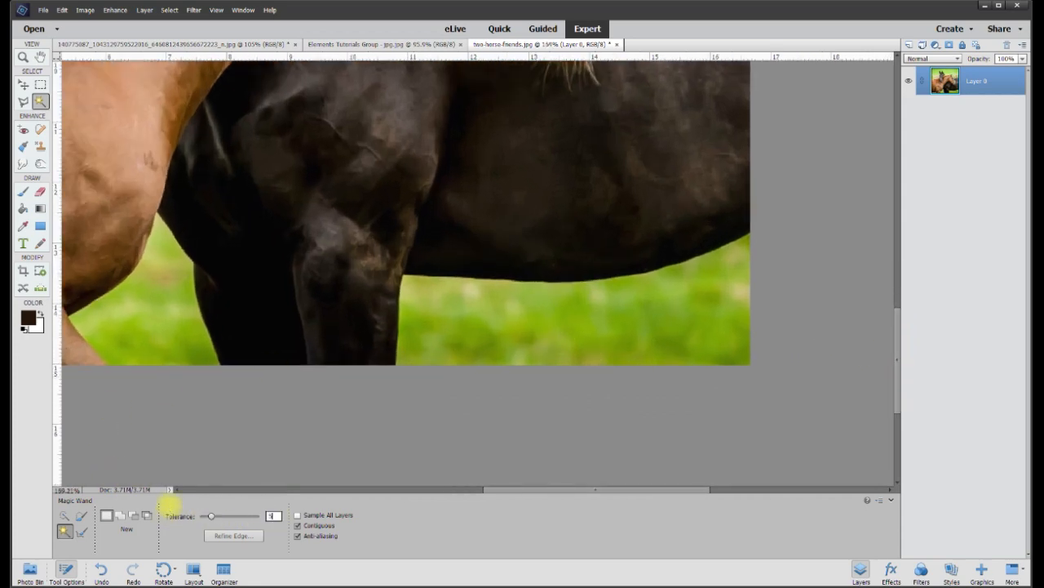
{"action": "left_click", "coordinate": [546, 346]}
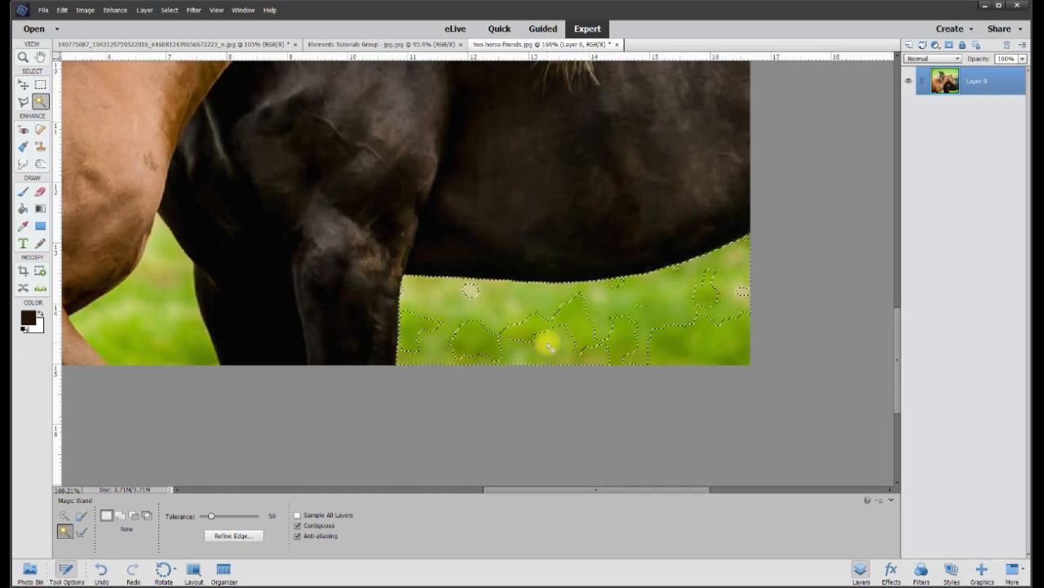
{"action": "key", "text": "Delete"}
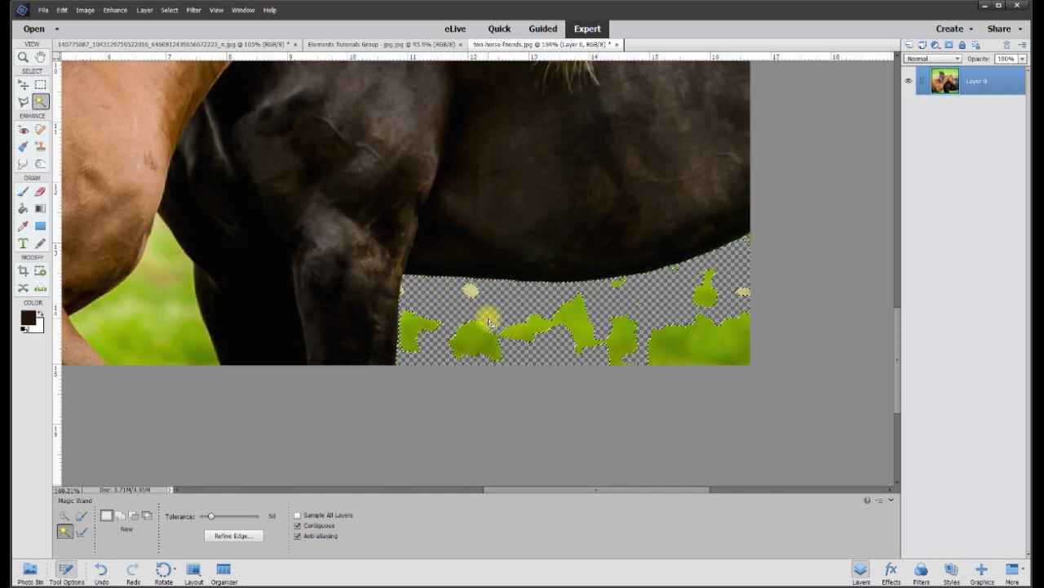
{"action": "key", "text": "ctrl+z"}
{"action": "key", "text": "ctrl+z"}
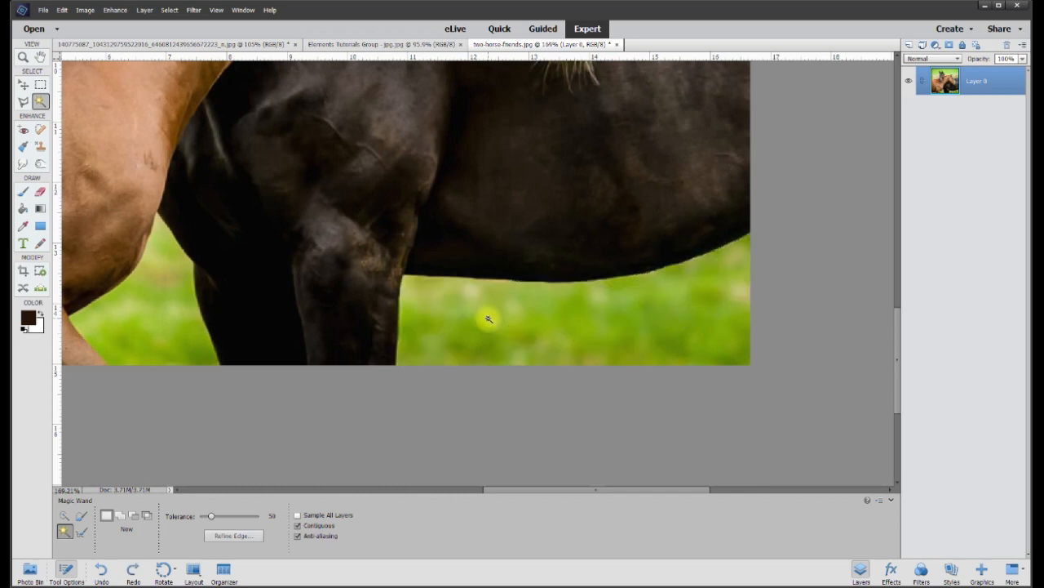
- Erase a thin strip of grass up the edge of the black horse's front leg to the belly corner with a 5 px Eraser brush
{"action": "left_click", "coordinate": [40, 193]}
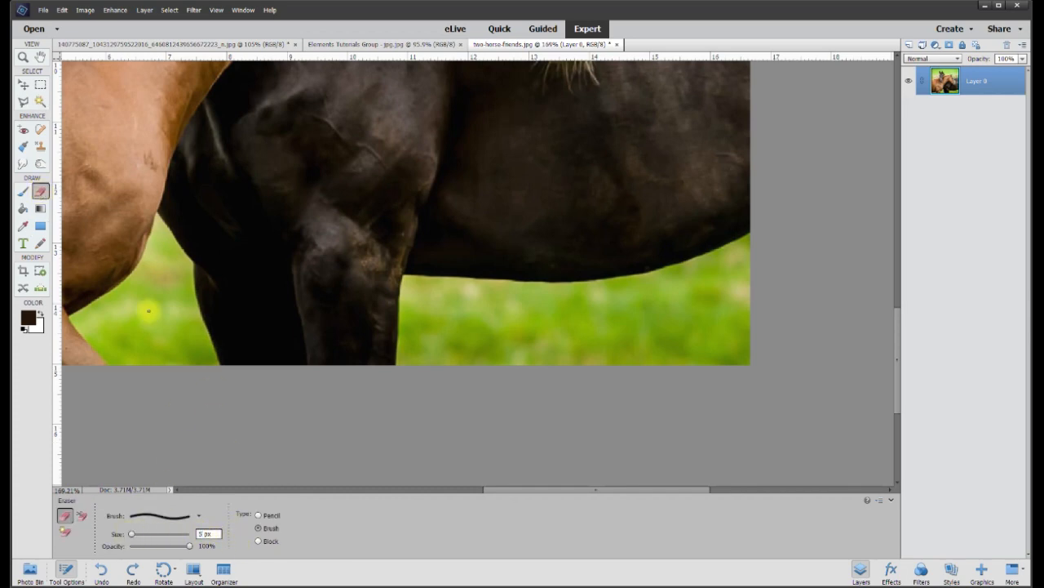
{"action": "left_click", "coordinate": [22, 86]}
{"action": "scroll", "coordinate": [466, 348], "scroll_direction": "up", "scroll_amount": 5}
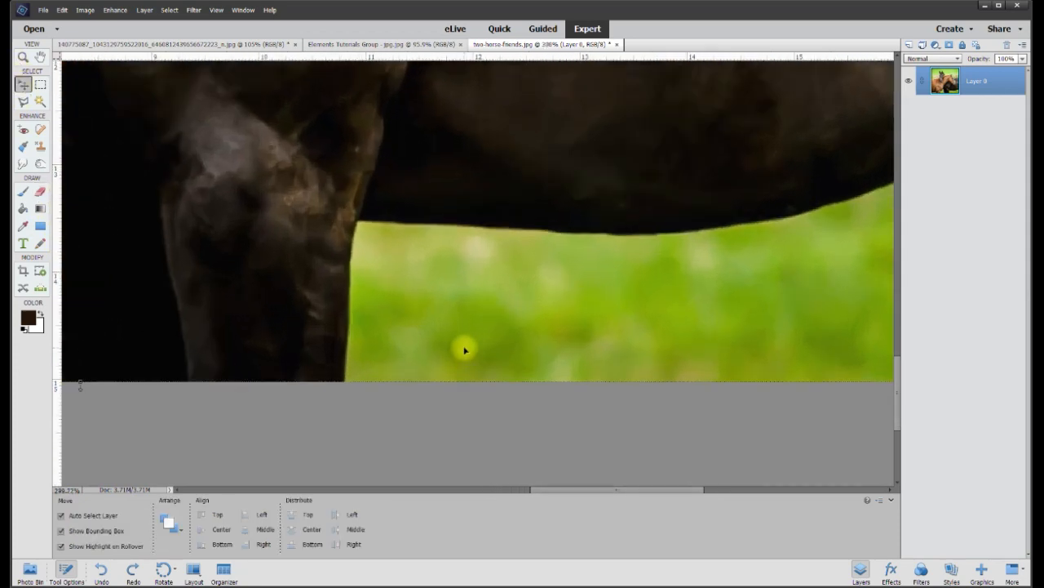
{"action": "scroll", "coordinate": [451, 363], "scroll_direction": "up", "scroll_amount": 2}
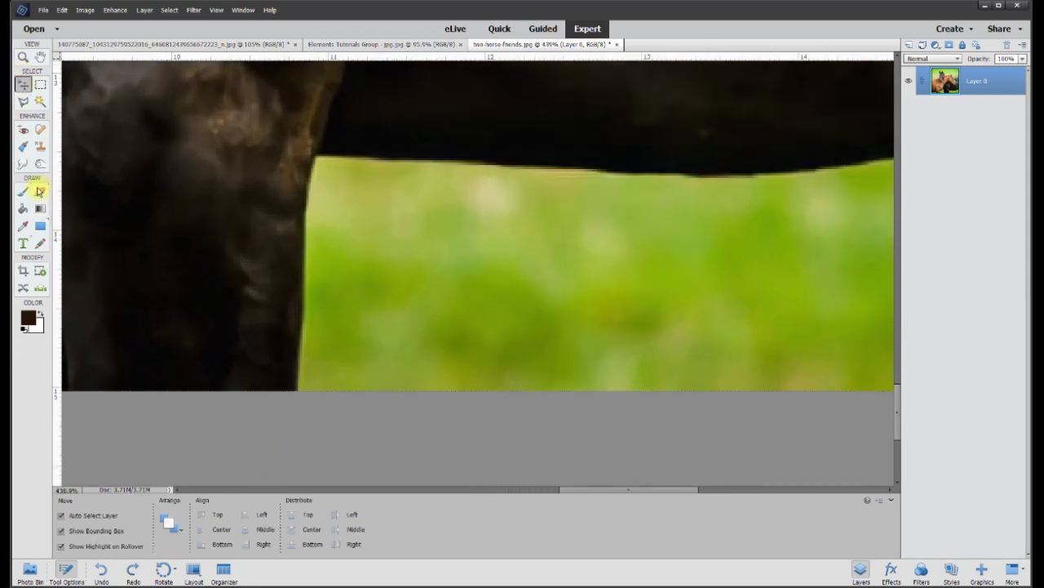
{"action": "left_click", "coordinate": [39, 191]}
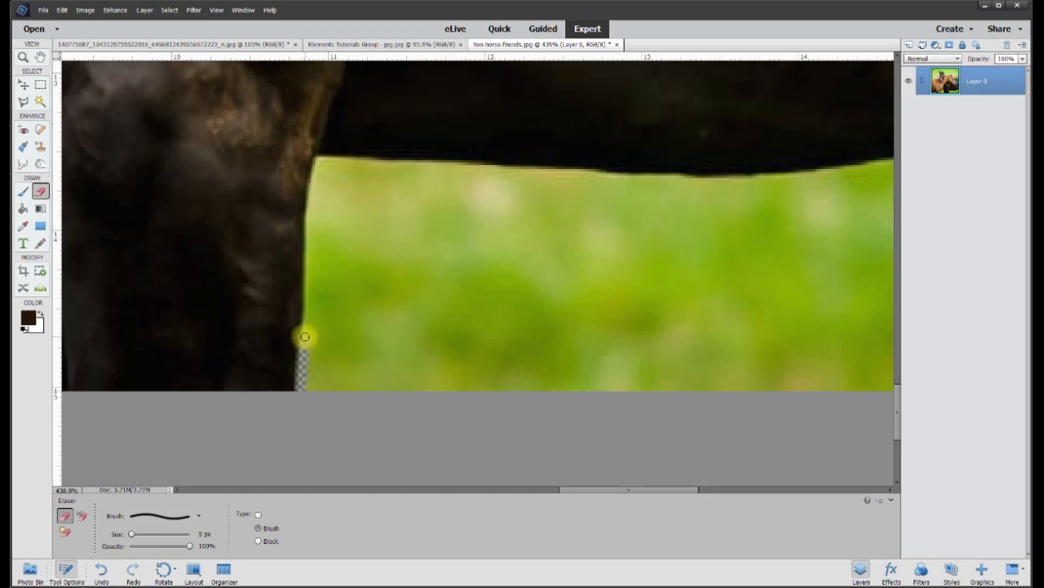
{"action": "left_click_drag", "start_coordinate": [306, 336], "coordinate": [304, 331]}
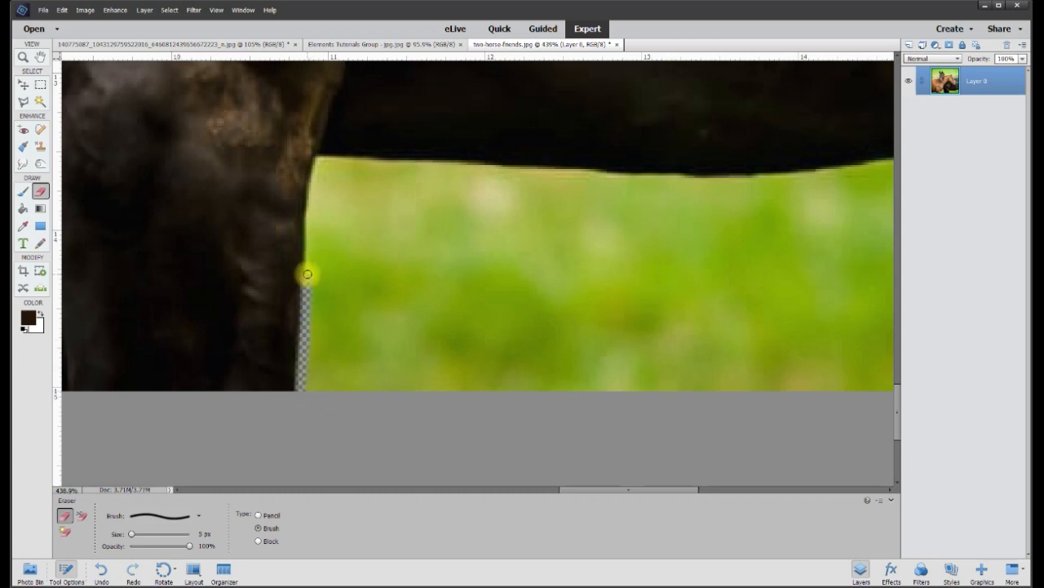
{"action": "scroll", "coordinate": [298, 202], "scroll_direction": "up", "scroll_amount": 3}
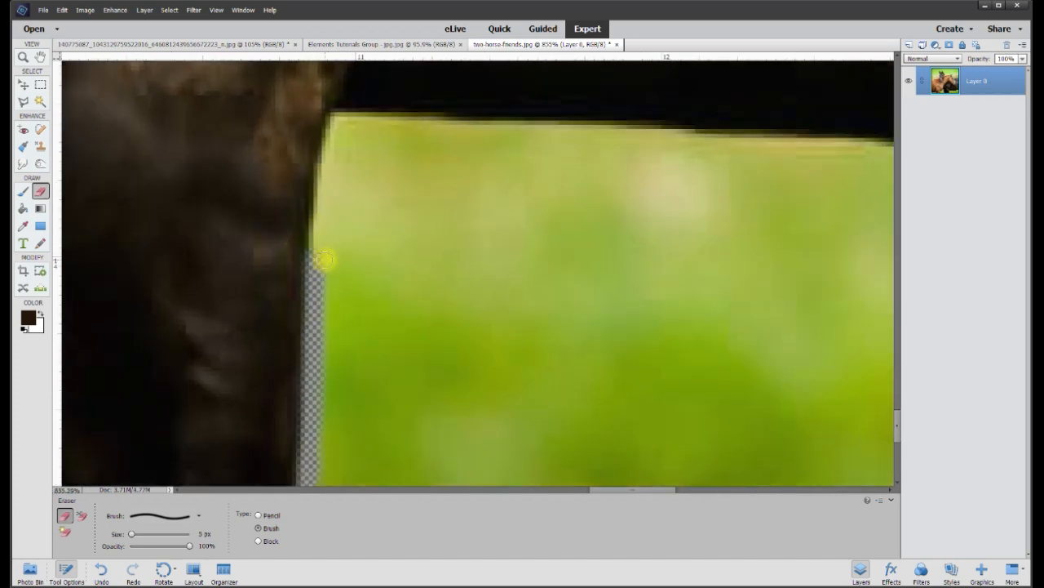
{"action": "left_click", "coordinate": [320, 190], "text": "shift"}
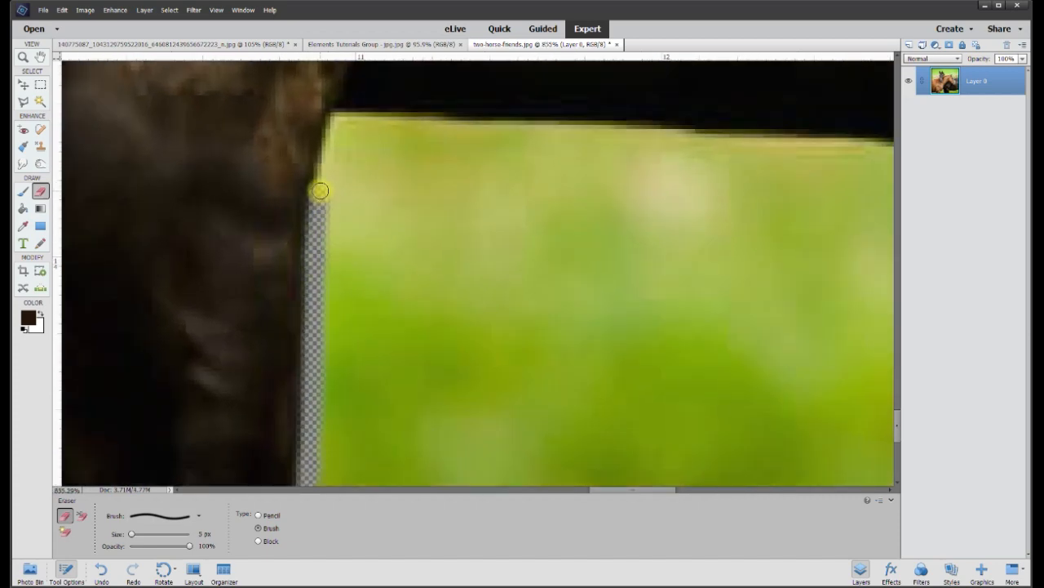
{"action": "left_click", "coordinate": [332, 120], "text": "shift"}
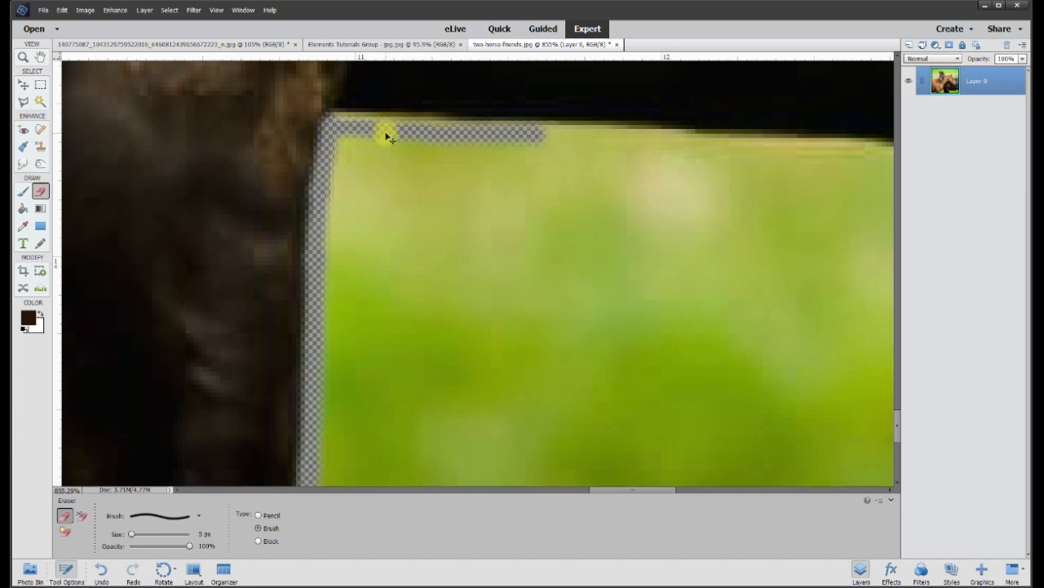
- Undo the misaligned stroke and erase a thin strip of grass along the flat part of the black horse's belly from the leg corner
{"action": "key", "text": "ctrl+z"}
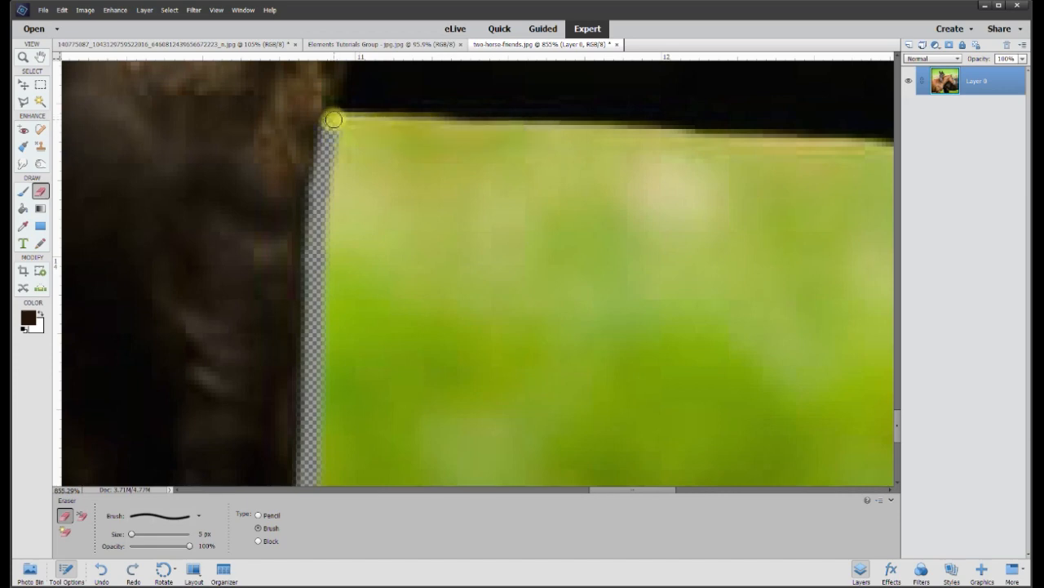
{"action": "left_click_drag", "start_coordinate": [355, 119], "coordinate": [521, 124]}
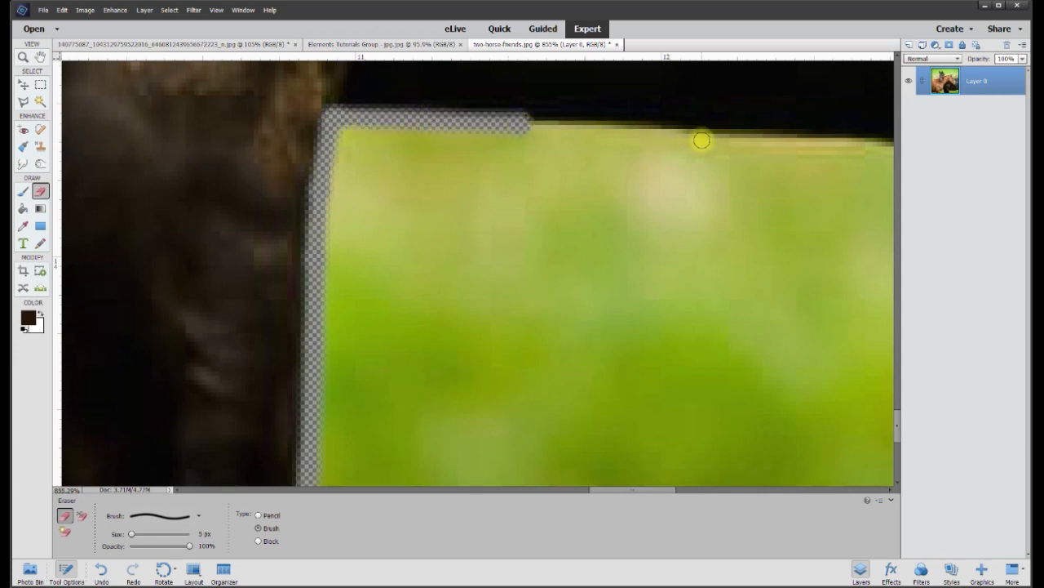
{"action": "left_click", "coordinate": [701, 140], "text": "shift"}
{"action": "left_click_drag", "start_coordinate": [661, 492], "coordinate": [709, 490]}
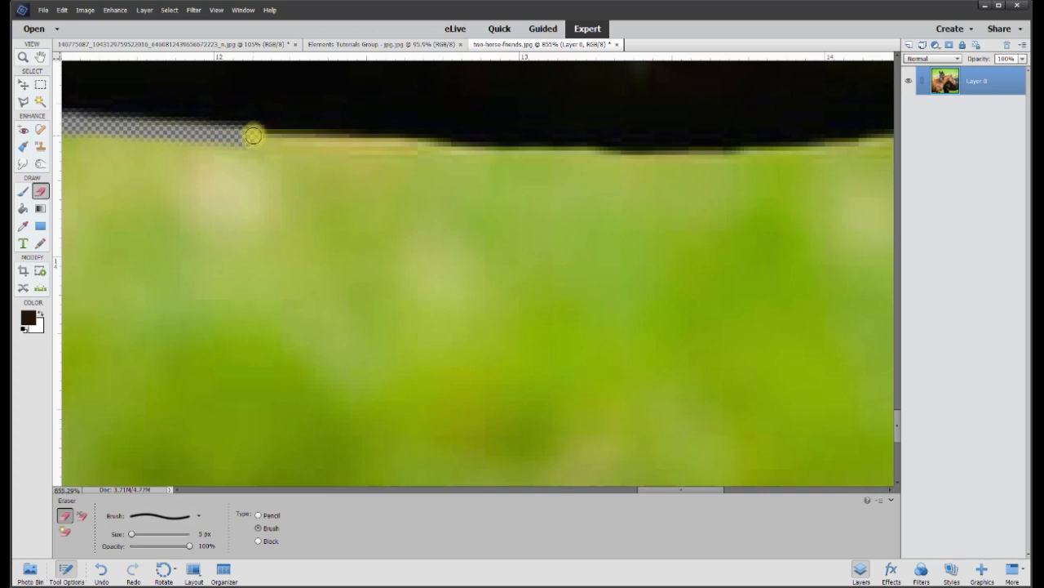
{"action": "left_click", "coordinate": [501, 154], "text": "shift"}
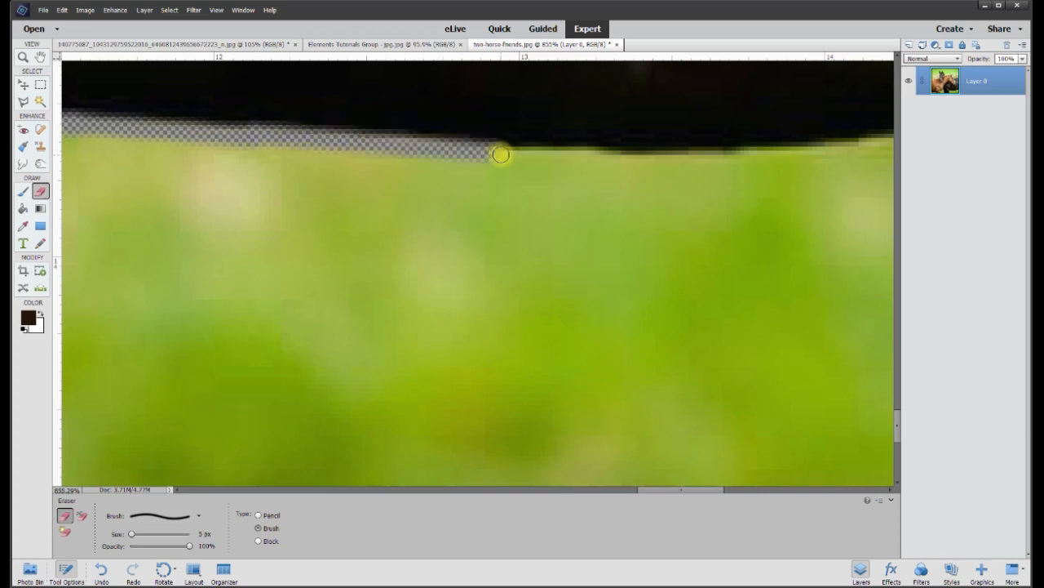
{"action": "left_click", "coordinate": [705, 159], "text": "shift"}
{"action": "left_click_drag", "start_coordinate": [713, 490], "coordinate": [760, 488]}
{"action": "left_click", "coordinate": [214, 155]}
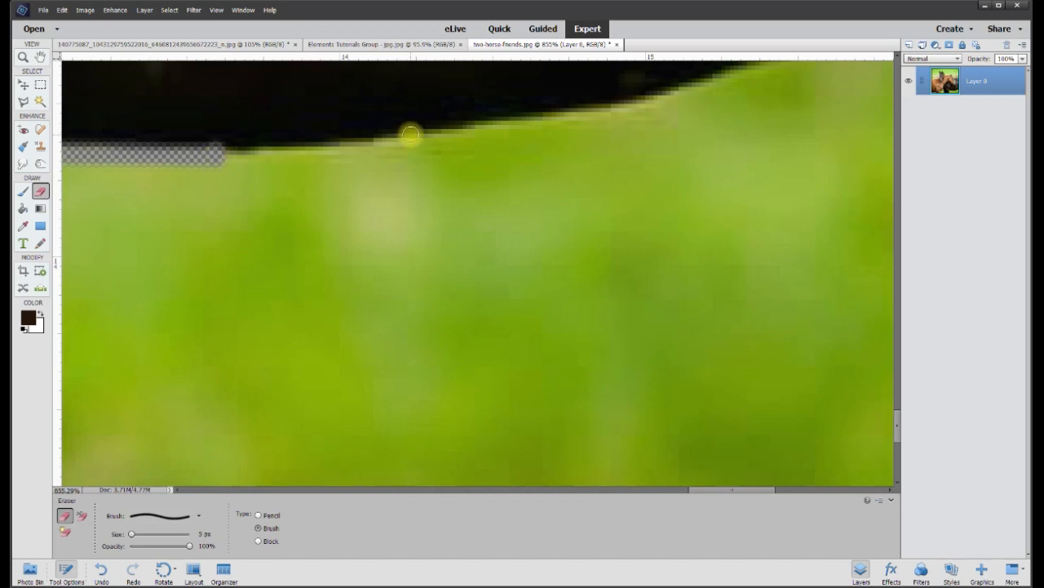
- Continue the erased strip along the rising curve of the black horse's belly to the photo's right edge
{"action": "left_click", "coordinate": [413, 141], "text": "shift"}
{"action": "mouse_move", "coordinate": [896, 429]}
{"action": "left_mouse_down"}
{"action": "mouse_move", "coordinate": [900, 406]}
{"action": "mouse_move", "coordinate": [898, 418]}
{"action": "left_mouse_up"}
{"action": "left_click_drag", "start_coordinate": [765, 495], "coordinate": [779, 490]}
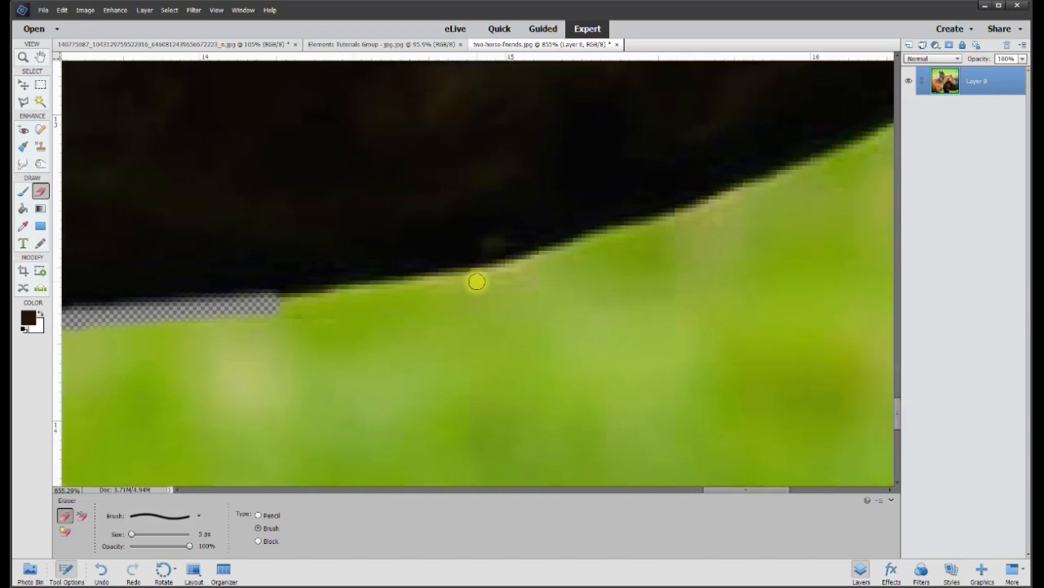
{"action": "left_click", "coordinate": [477, 279], "text": "shift"}
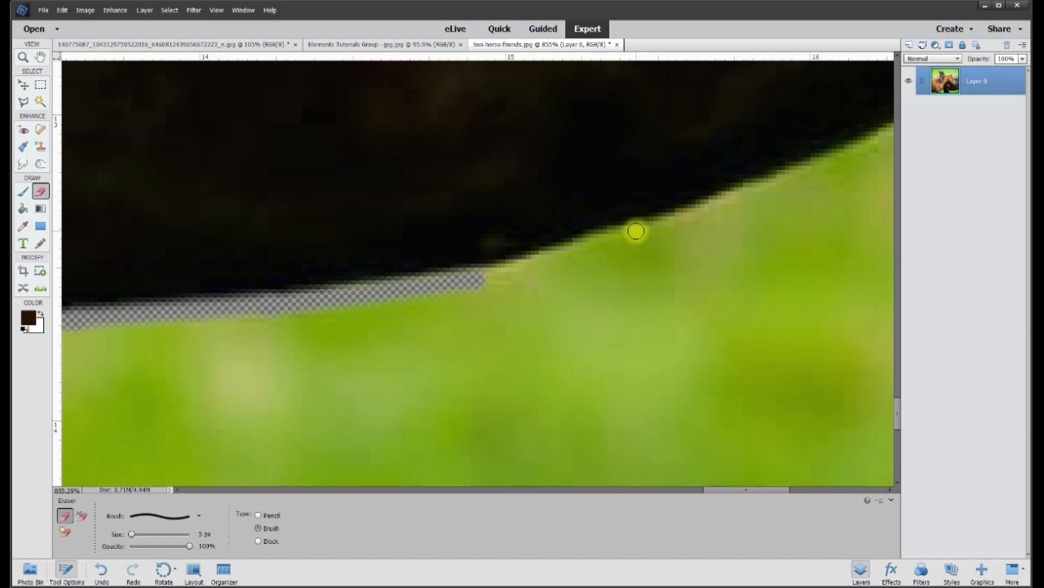
{"action": "left_click", "coordinate": [635, 231], "text": "shift"}
{"action": "left_click", "coordinate": [797, 169], "text": "shift"}
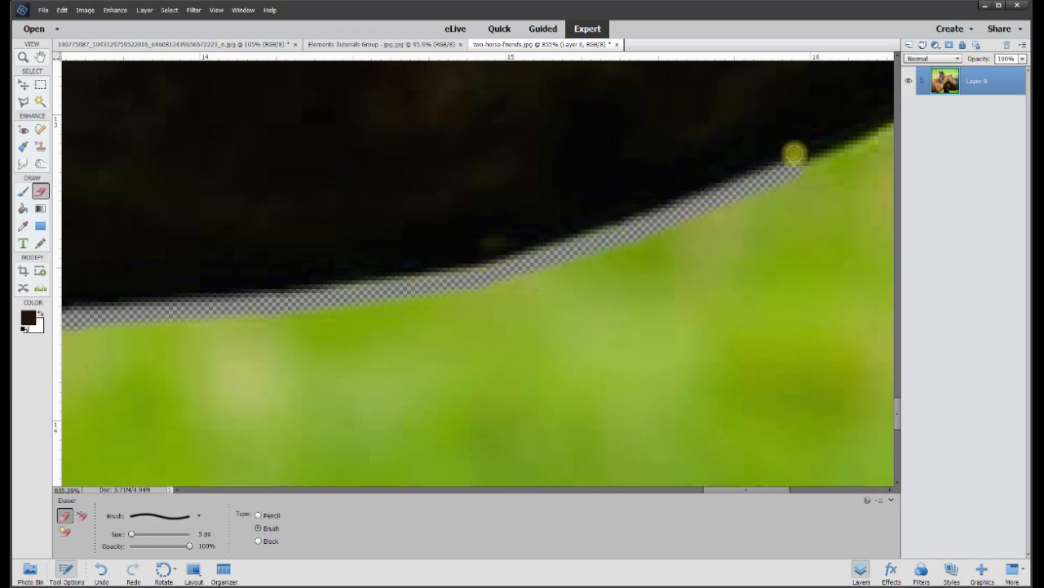
{"action": "left_click_drag", "start_coordinate": [772, 487], "coordinate": [828, 488]}
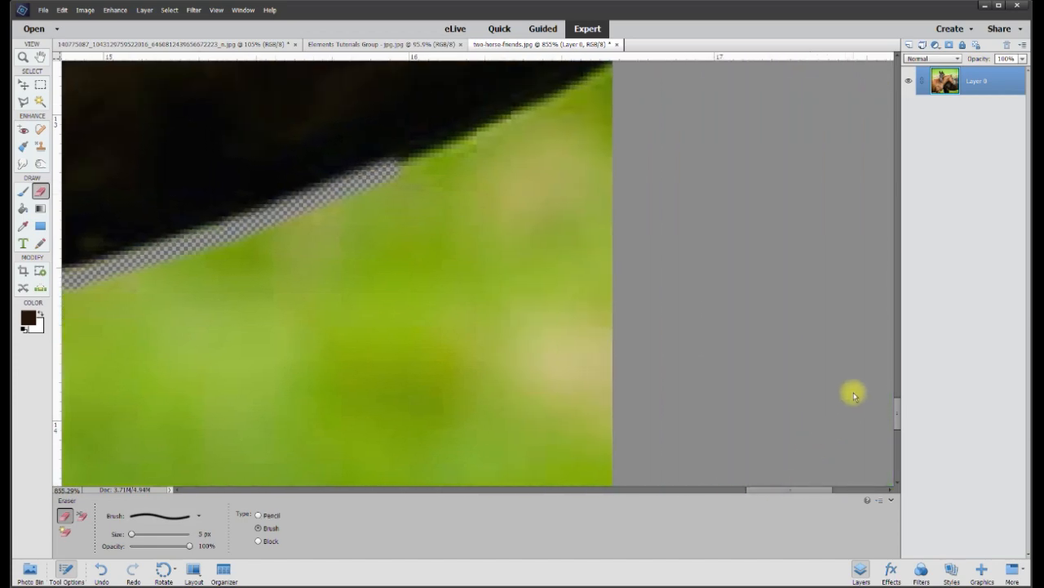
{"action": "left_click_drag", "start_coordinate": [898, 416], "coordinate": [898, 407]}
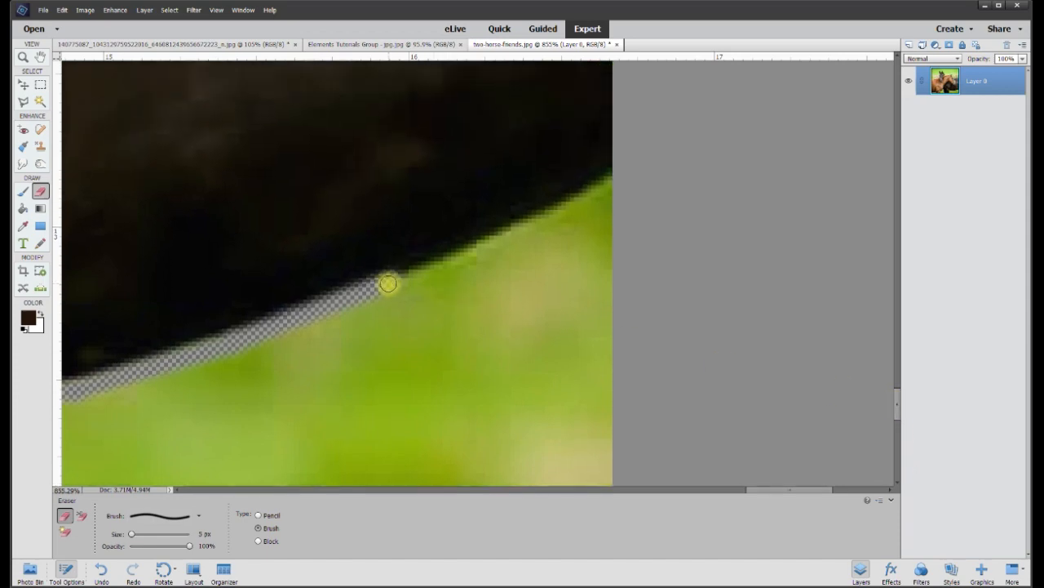
{"action": "left_click", "coordinate": [507, 235], "text": "shift"}
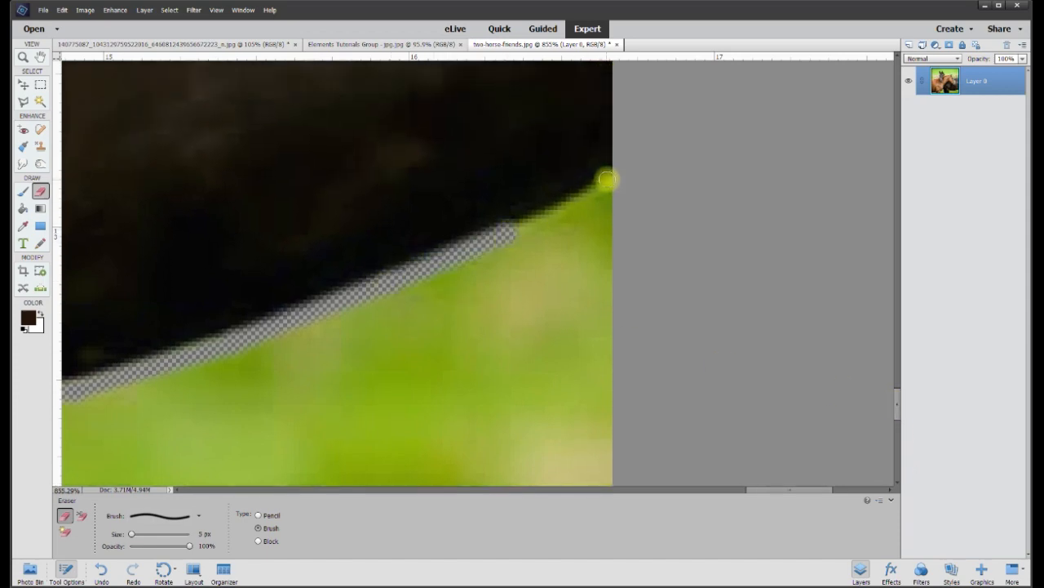
{"action": "left_click", "coordinate": [620, 169], "text": "shift"}
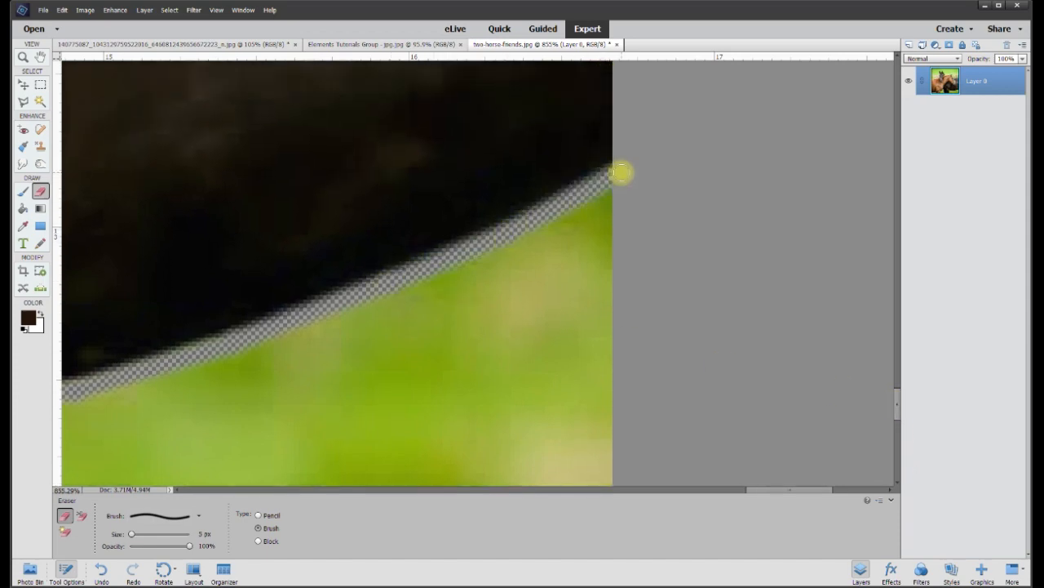
- Outline the remaining grass under the black horse's belly with the Polygonal Lasso along the erased strip, delete it, and deselect
{"action": "left_click", "coordinate": [24, 104]}
{"action": "left_click", "coordinate": [668, 244]}
{"action": "left_click", "coordinate": [636, 158]}
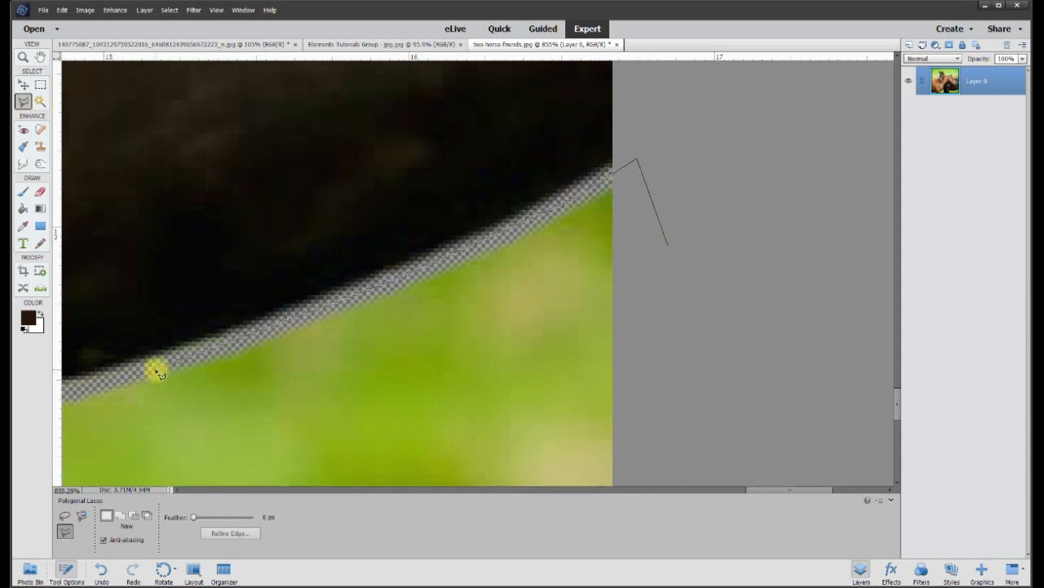
{"action": "left_click_drag", "start_coordinate": [159, 374], "coordinate": [653, 436]}
{"action": "left_click", "coordinate": [612, 395]}
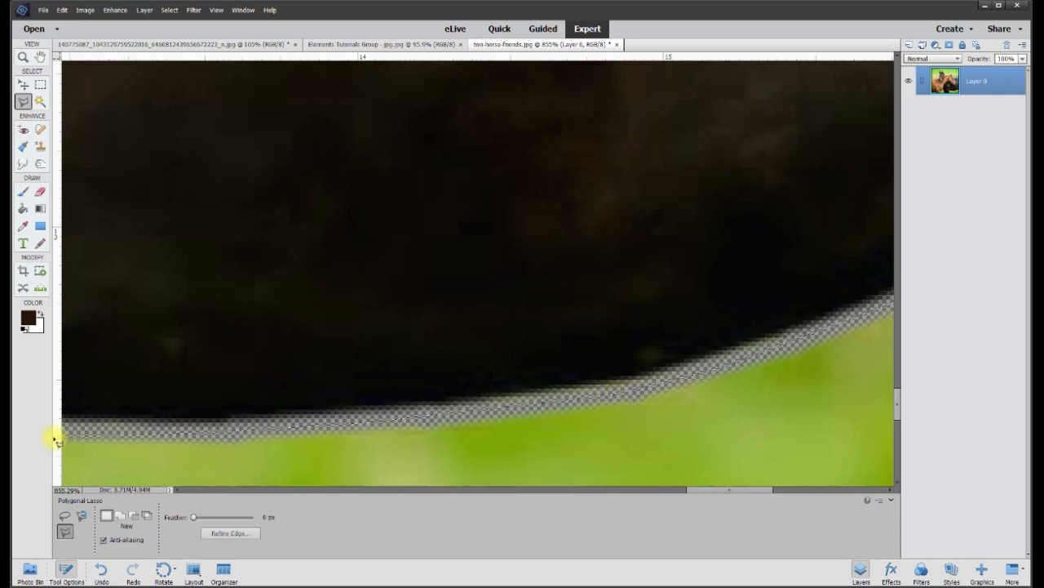
{"action": "left_click", "coordinate": [438, 425]}
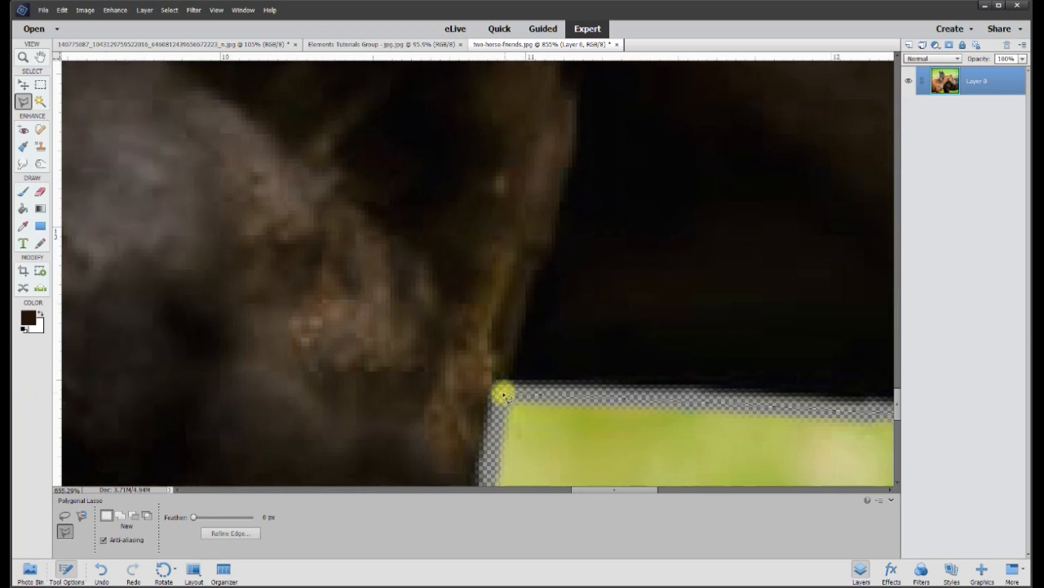
{"action": "left_click", "coordinate": [500, 390]}
{"action": "left_click", "coordinate": [469, 225]}
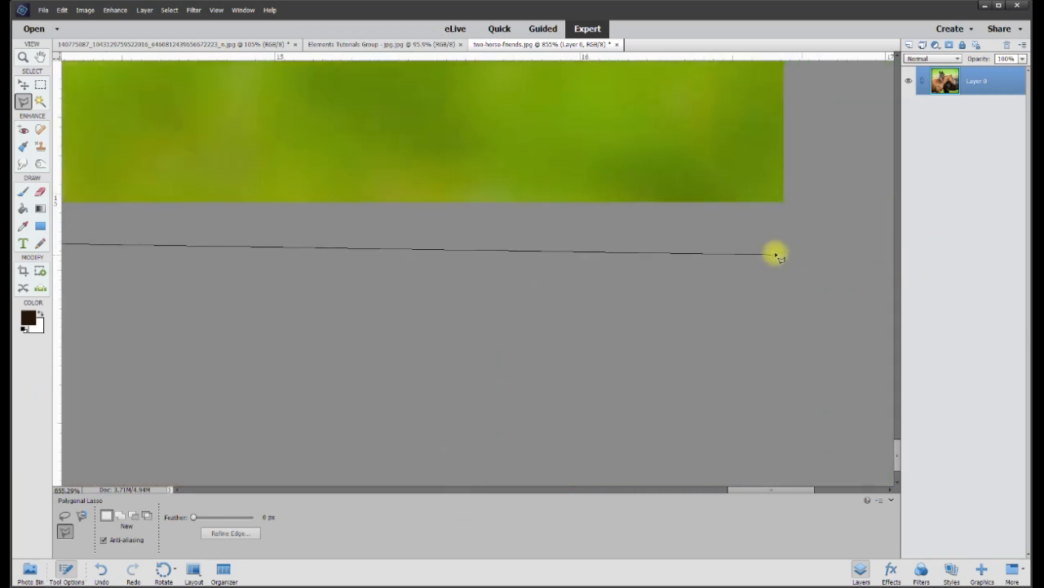
{"action": "double_click", "coordinate": [800, 235]}
{"action": "scroll", "coordinate": [709, 225], "scroll_direction": "down", "scroll_amount": 17}
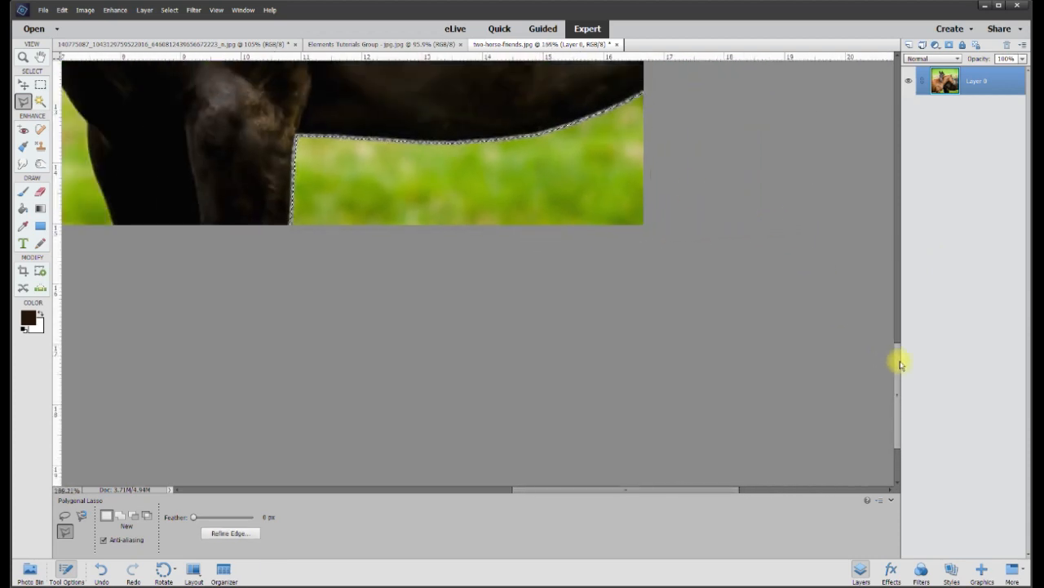
{"action": "scroll", "coordinate": [896, 358], "scroll_direction": "up", "scroll_amount": 3}
{"action": "key", "text": "Delete"}
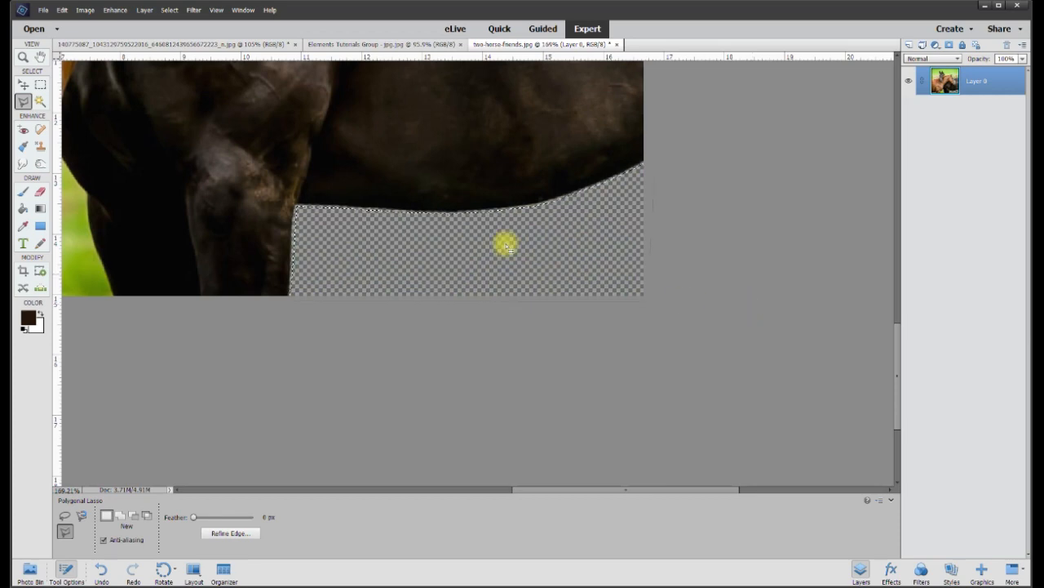
{"action": "key", "text": "ctrl+d"}
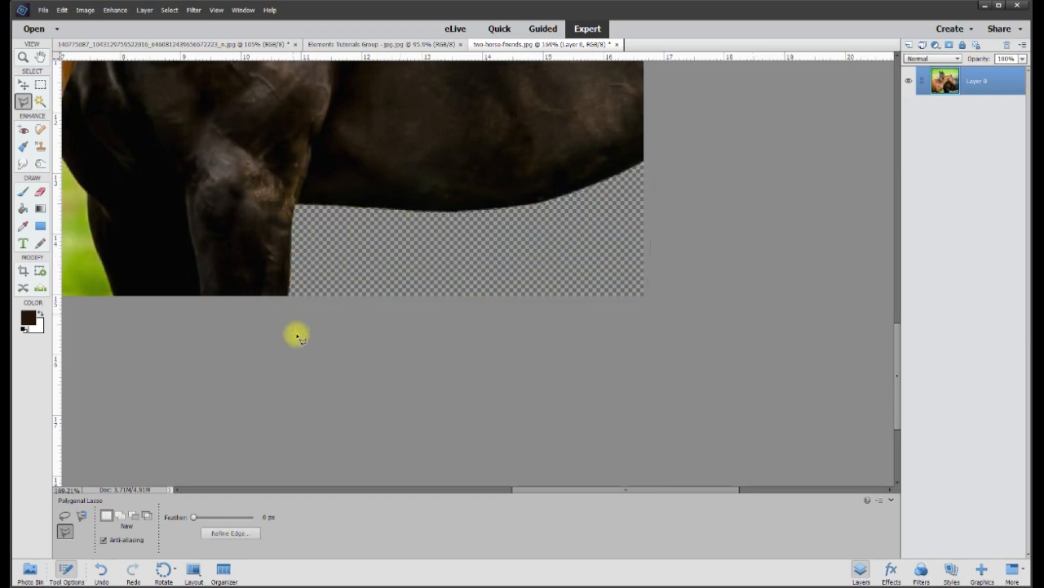
- Erase a thin strip of grass along the brown horse's front leg and up the curve of its chest with the 5 px Eraser brush
{"action": "left_click_drag", "start_coordinate": [574, 496], "coordinate": [450, 493]}
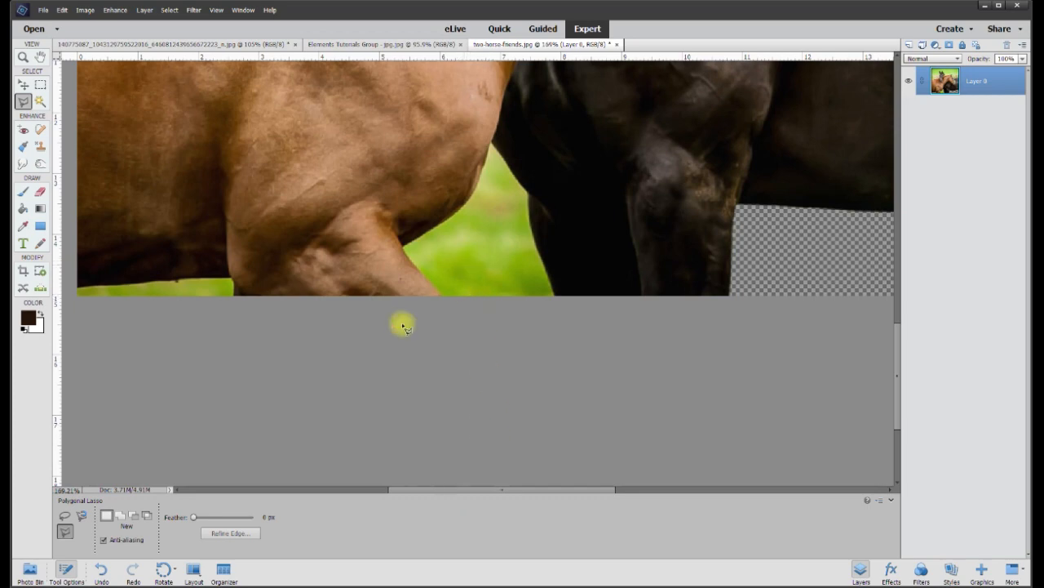
{"action": "scroll", "coordinate": [384, 233], "scroll_direction": "up", "scroll_amount": 3}
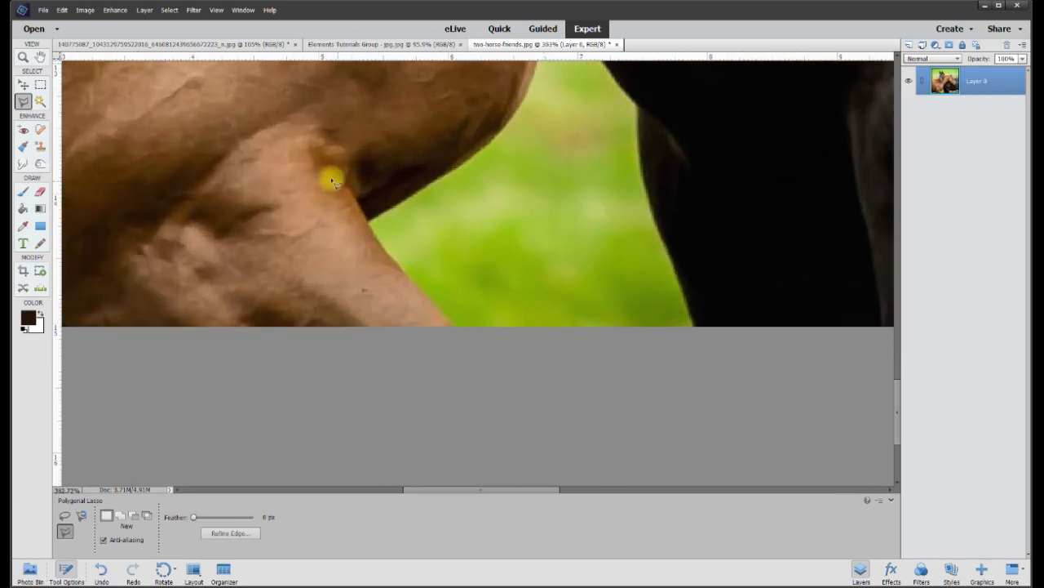
{"action": "scroll", "coordinate": [332, 181], "scroll_direction": "up", "scroll_amount": 1}
{"action": "left_click", "coordinate": [43, 193]}
{"action": "mouse_move", "coordinate": [494, 359]}
{"action": "left_mouse_down"}
{"action": "mouse_move", "coordinate": [390, 238]}
{"action": "mouse_move", "coordinate": [569, 98]}
{"action": "left_mouse_up"}
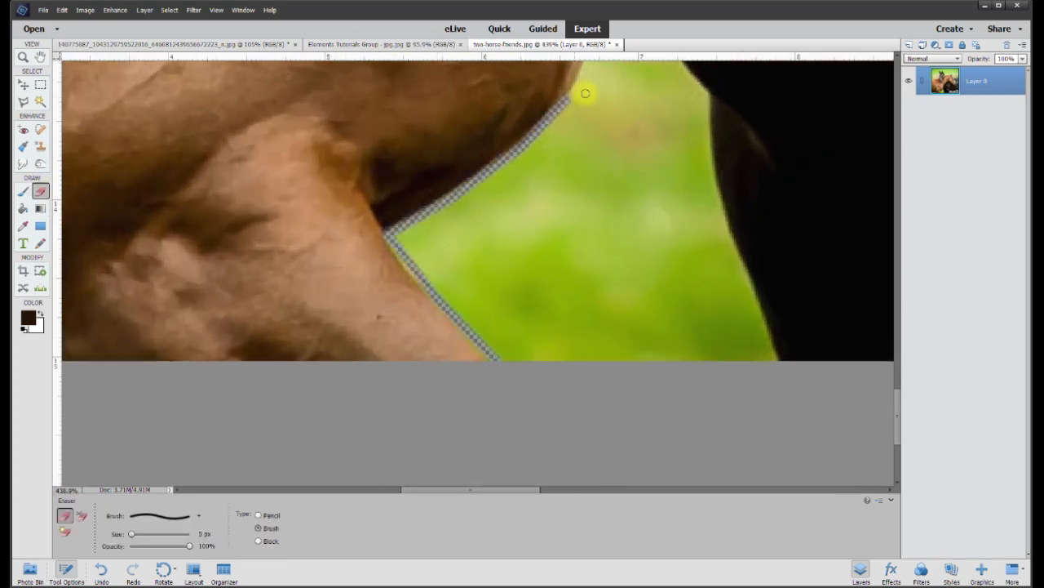
{"action": "left_click_drag", "start_coordinate": [897, 416], "coordinate": [897, 406]}
{"action": "left_click_drag", "start_coordinate": [401, 321], "coordinate": [423, 356]}
{"action": "left_click_drag", "start_coordinate": [568, 168], "coordinate": [595, 108]}
- Erase a thin strip of grass down the edge of the black horse's chest and front leg to the photo's bottom edge
{"action": "mouse_move", "coordinate": [897, 406]}
{"action": "left_mouse_down"}
{"action": "mouse_move", "coordinate": [896, 390]}
{"action": "mouse_move", "coordinate": [896, 423]}
{"action": "left_mouse_up"}
{"action": "scroll", "coordinate": [794, 301], "scroll_direction": "up", "scroll_amount": 4}
{"action": "left_click", "coordinate": [531, 81], "text": "shift"}
{"action": "left_click", "coordinate": [606, 188], "text": "shift"}
{"action": "left_click", "coordinate": [671, 273], "text": "shift"}
{"action": "left_click", "coordinate": [691, 462], "text": "shift"}
{"action": "left_click", "coordinate": [738, 366], "text": "shift"}
{"action": "left_click", "coordinate": [764, 460], "text": "shift"}
- Outline the remaining grass between the two horses' front legs with the Polygonal Lasso along the erased strips and delete it
{"action": "left_click", "coordinate": [23, 102]}
{"action": "left_click", "coordinate": [367, 349]}
{"action": "left_click", "coordinate": [199, 151]}
{"action": "left_click", "coordinate": [288, 98]}
{"action": "left_click", "coordinate": [465, 286]}
{"action": "left_click", "coordinate": [535, 87]}
{"action": "left_click", "coordinate": [671, 283]}
{"action": "left_click", "coordinate": [669, 358]}
{"action": "left_click_drag", "start_coordinate": [896, 420], "coordinate": [897, 445]}
{"action": "key", "text": "Delete"}
- Erase a wider strip of background above the brown horse's rear mane, starting beside the black horse's face, with a 15 px Eraser brush
{"action": "left_click_drag", "start_coordinate": [517, 491], "coordinate": [444, 490]}
{"action": "left_click", "coordinate": [41, 191]}
{"action": "left_click", "coordinate": [629, 188], "text": "shift"}
{"action": "left_click", "coordinate": [206, 534]}
{"action": "type", "text": "15"}
{"action": "left_click_drag", "start_coordinate": [626, 167], "coordinate": [135, 308]}
- Continue the erased strip along the brown horse's back to the photo's left edge, undoing one stroke and finishing with a 5 px brush
{"action": "left_click_drag", "start_coordinate": [424, 491], "coordinate": [364, 491]}
{"action": "left_click", "coordinate": [896, 482]}
{"action": "left_click_drag", "start_coordinate": [631, 137], "coordinate": [380, 245]}
{"action": "key", "text": "ctrl+z"}
{"action": "left_click_drag", "start_coordinate": [359, 491], "coordinate": [334, 491]}
{"action": "left_click_drag", "start_coordinate": [612, 236], "coordinate": [241, 380]}
{"action": "left_click", "coordinate": [206, 534]}
{"action": "type", "text": "5"}
{"action": "left_click_drag", "start_coordinate": [238, 380], "coordinate": [172, 392]}
- Erase a thin strip of background up the outer edge of the black horse's face toward its left-hand ear
{"action": "left_click_drag", "start_coordinate": [322, 491], "coordinate": [367, 490]}
{"action": "left_click_drag", "start_coordinate": [279, 130], "coordinate": [219, 139]}
{"action": "scroll", "coordinate": [627, 277], "scroll_direction": "up", "scroll_amount": 4}
{"action": "mouse_move", "coordinate": [640, 480]}
{"action": "left_mouse_down"}
{"action": "mouse_move", "coordinate": [612, 308]}
{"action": "mouse_move", "coordinate": [545, 326]}
{"action": "left_mouse_up"}
{"action": "mouse_move", "coordinate": [574, 203]}
{"action": "left_mouse_down"}
{"action": "mouse_move", "coordinate": [560, 276]}
{"action": "mouse_move", "coordinate": [573, 198]}
{"action": "mouse_move", "coordinate": [620, 93]}
{"action": "left_mouse_up"}
{"action": "left_click_drag", "start_coordinate": [898, 200], "coordinate": [897, 177]}
{"action": "left_click_drag", "start_coordinate": [624, 405], "coordinate": [706, 214]}
{"action": "left_click_drag", "start_coordinate": [897, 179], "coordinate": [897, 164]}
{"action": "left_click_drag", "start_coordinate": [708, 414], "coordinate": [680, 279]}
{"action": "mouse_move", "coordinate": [577, 68]}
{"action": "left_mouse_down"}
{"action": "mouse_move", "coordinate": [641, 248]}
{"action": "mouse_move", "coordinate": [679, 278]}
{"action": "left_mouse_up"}
- Continue the erased strip around the black horse's left-hand ear, across its forelock and up the side of its other ear
{"action": "left_click_drag", "start_coordinate": [401, 491], "coordinate": [444, 491]}
{"action": "left_click_drag", "start_coordinate": [896, 166], "coordinate": [895, 146]}
{"action": "mouse_move", "coordinate": [458, 292]}
{"action": "left_mouse_down"}
{"action": "mouse_move", "coordinate": [410, 291]}
{"action": "mouse_move", "coordinate": [317, 65]}
{"action": "left_mouse_up"}
{"action": "mouse_move", "coordinate": [206, 69]}
{"action": "left_mouse_down"}
{"action": "mouse_move", "coordinate": [163, 303]}
{"action": "mouse_move", "coordinate": [167, 363]}
{"action": "left_mouse_up"}
{"action": "mouse_move", "coordinate": [704, 215]}
{"action": "left_mouse_down"}
{"action": "mouse_move", "coordinate": [522, 231]}
{"action": "mouse_move", "coordinate": [421, 262]}
{"action": "left_mouse_up"}
{"action": "left_click_drag", "start_coordinate": [703, 207], "coordinate": [735, 69]}
- Continue the erased strip around the black horse's right-hand ear and down its mane and neck to the brown horse's mane
{"action": "left_click_drag", "start_coordinate": [444, 490], "coordinate": [483, 490]}
{"action": "mouse_move", "coordinate": [897, 151]}
{"action": "left_mouse_down"}
{"action": "mouse_move", "coordinate": [901, 140]}
{"action": "mouse_move", "coordinate": [898, 155]}
{"action": "left_mouse_up"}
{"action": "left_click_drag", "start_coordinate": [601, 293], "coordinate": [482, 67]}
{"action": "mouse_move", "coordinate": [596, 278]}
{"action": "left_mouse_down"}
{"action": "mouse_move", "coordinate": [692, 312]}
{"action": "mouse_move", "coordinate": [759, 462]}
{"action": "left_mouse_up"}
{"action": "left_click_drag", "start_coordinate": [898, 151], "coordinate": [898, 140]}
{"action": "left_click_drag", "start_coordinate": [483, 490], "coordinate": [513, 491]}
{"action": "left_click_drag", "start_coordinate": [898, 141], "coordinate": [900, 173]}
{"action": "left_click_drag", "start_coordinate": [438, 231], "coordinate": [589, 480]}
{"action": "left_click_drag", "start_coordinate": [897, 165], "coordinate": [898, 191]}
{"action": "left_click_drag", "start_coordinate": [543, 490], "coordinate": [574, 493]}
{"action": "left_click_drag", "start_coordinate": [389, 349], "coordinate": [225, 171]}
- Erase a strip above the brown horse's neck mane, and another beside its forelock with the brush set to 10 px
{"action": "scroll", "coordinate": [277, 207], "scroll_direction": "down", "scroll_amount": 4}
{"action": "mouse_move", "coordinate": [732, 254]}
{"action": "left_mouse_down"}
{"action": "mouse_move", "coordinate": [739, 211]}
{"action": "mouse_move", "coordinate": [793, 111]}
{"action": "mouse_move", "coordinate": [869, 230]}
{"action": "mouse_move", "coordinate": [883, 226]}
{"action": "mouse_move", "coordinate": [289, 307]}
{"action": "mouse_move", "coordinate": [196, 339]}
{"action": "left_mouse_up"}
{"action": "left_click", "coordinate": [204, 535]}
{"action": "type", "text": "10"}
{"action": "left_click_drag", "start_coordinate": [599, 489], "coordinate": [645, 490]}
{"action": "left_click_drag", "start_coordinate": [898, 188], "coordinate": [897, 205]}
{"action": "left_click_drag", "start_coordinate": [774, 314], "coordinate": [703, 141]}
{"action": "left_click_drag", "start_coordinate": [898, 205], "coordinate": [897, 185]}
- Erase a thin strip around the brown horse's ears and down the front of its face with a 5 px brush
{"action": "left_click", "coordinate": [204, 535]}
{"action": "type", "text": "5"}
{"action": "mouse_move", "coordinate": [545, 263]}
{"action": "left_mouse_down"}
{"action": "mouse_move", "coordinate": [628, 203]}
{"action": "mouse_move", "coordinate": [683, 253]}
{"action": "mouse_move", "coordinate": [704, 331]}
{"action": "left_mouse_up"}
{"action": "left_click_drag", "start_coordinate": [675, 491], "coordinate": [706, 491]}
{"action": "left_click_drag", "start_coordinate": [897, 185], "coordinate": [897, 219]}
{"action": "mouse_move", "coordinate": [688, 451]}
{"action": "left_mouse_down"}
{"action": "mouse_move", "coordinate": [611, 326]}
{"action": "mouse_move", "coordinate": [545, 173]}
{"action": "left_mouse_up"}
{"action": "left_click_drag", "start_coordinate": [897, 218], "coordinate": [897, 235]}
- Extend the erased strip in straight segments along the black horse's back to the photo's right edge
{"action": "left_click_drag", "start_coordinate": [661, 490], "coordinate": [756, 489]}
{"action": "left_click", "coordinate": [276, 333], "text": "shift"}
{"action": "left_click", "coordinate": [388, 316], "text": "shift"}
{"action": "left_click", "coordinate": [625, 259], "text": "shift"}
{"action": "left_click", "coordinate": [839, 210], "text": "shift"}
{"action": "left_click", "coordinate": [644, 185], "text": "shift"}
- Start a Polygonal Lasso outline inside the erased strip along the black horse's back, the brown horse's face, ears and mane, and the black horse's neck
{"action": "key", "text": "l"}
{"action": "left_click", "coordinate": [670, 73]}
{"action": "left_click", "coordinate": [671, 159]}
{"action": "left_click", "coordinate": [359, 225]}
{"action": "left_click", "coordinate": [560, 299]}
{"action": "left_click", "coordinate": [543, 251]}
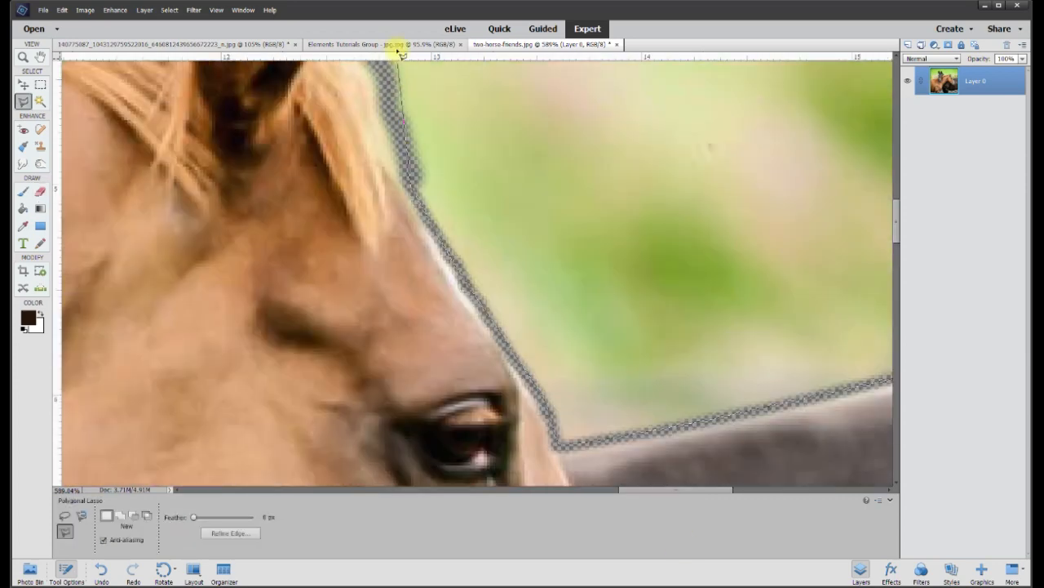
{"action": "left_click", "coordinate": [853, 299]}
{"action": "left_click", "coordinate": [804, 270]}
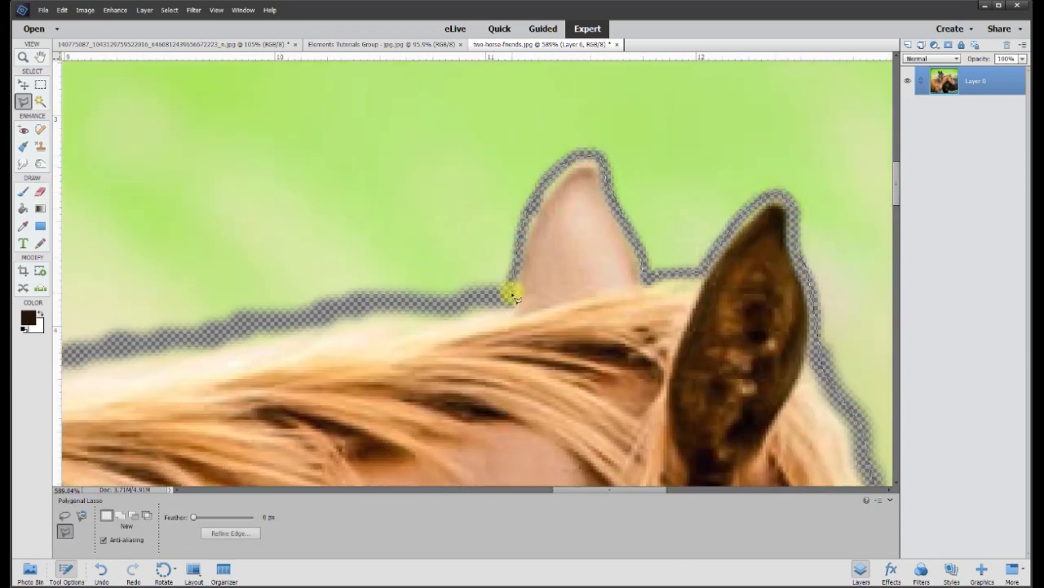
{"action": "left_click", "coordinate": [302, 365]}
{"action": "left_click", "coordinate": [165, 295]}
{"action": "left_click", "coordinate": [78, 152]}
{"action": "left_click", "coordinate": [312, 412]}
{"action": "left_click", "coordinate": [268, 322]}
{"action": "left_click", "coordinate": [207, 292]}
{"action": "left_click", "coordinate": [79, 119]}
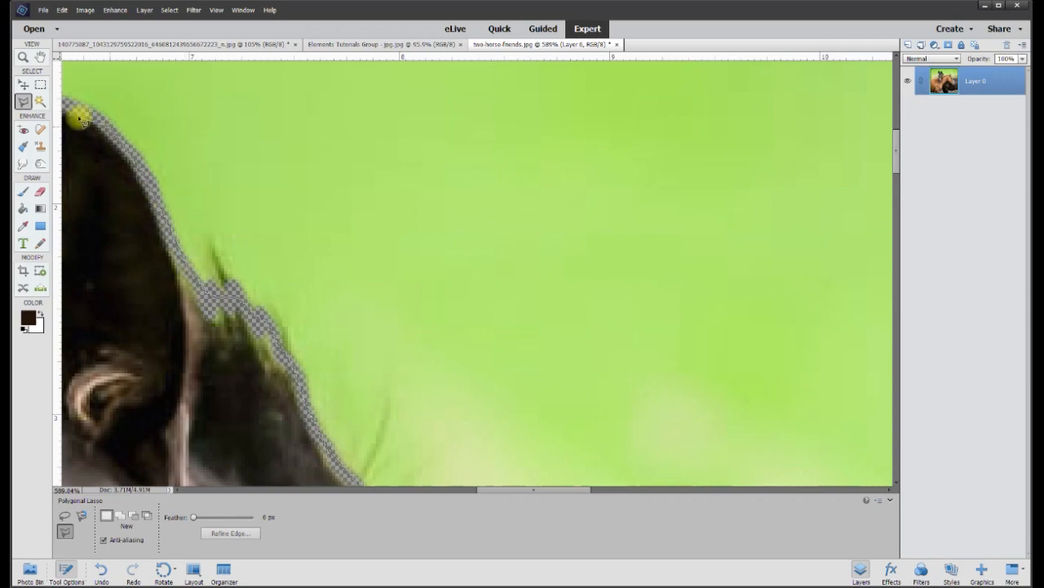
- Continue the lasso outline around the black horse's ears and forelock and down its face to the brown horse's rear mane
{"action": "left_click", "coordinate": [473, 106]}
{"action": "left_click", "coordinate": [441, 218]}
{"action": "left_click", "coordinate": [274, 263]}
{"action": "left_click", "coordinate": [181, 90]}
{"action": "left_click", "coordinate": [112, 192]}
{"action": "left_click", "coordinate": [138, 425]}
{"action": "left_click", "coordinate": [185, 207]}
{"action": "left_click", "coordinate": [134, 323]}
{"action": "left_click", "coordinate": [89, 424]}
{"action": "left_click", "coordinate": [118, 452]}
{"action": "left_click", "coordinate": [144, 256]}
{"action": "left_click", "coordinate": [147, 372]}
{"action": "left_click", "coordinate": [117, 422]}
{"action": "left_click", "coordinate": [367, 306]}
{"action": "left_click", "coordinate": [307, 336]}
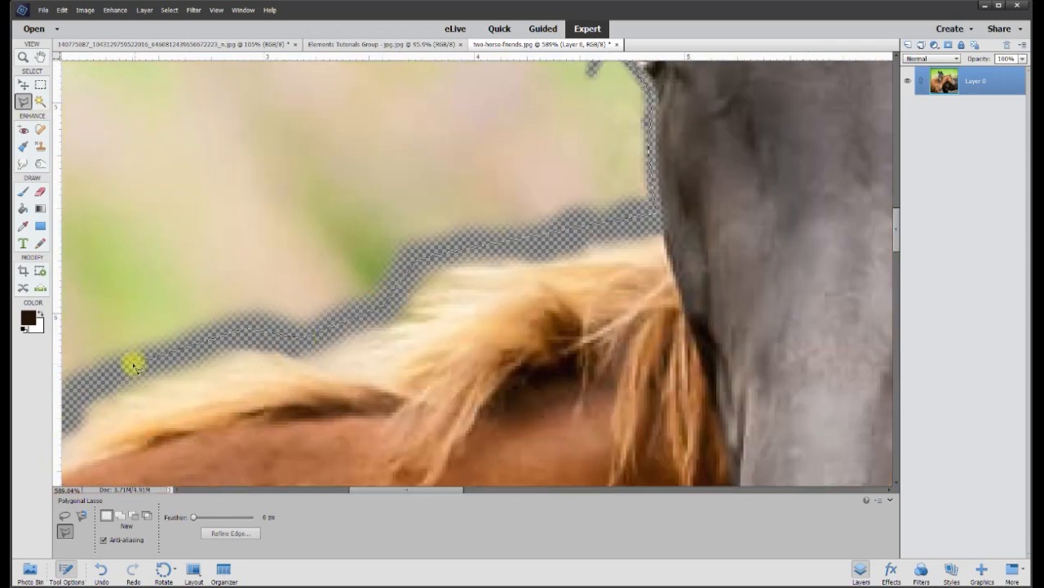
- Finish the lasso outline along the brown horse's back and around the photo's outer edges, and delete the selected green background
{"action": "left_click", "coordinate": [135, 366]}
{"action": "left_click", "coordinate": [187, 212]}
{"action": "left_click", "coordinate": [326, 315]}
{"action": "left_click", "coordinate": [280, 320]}
{"action": "left_click", "coordinate": [277, 384]}
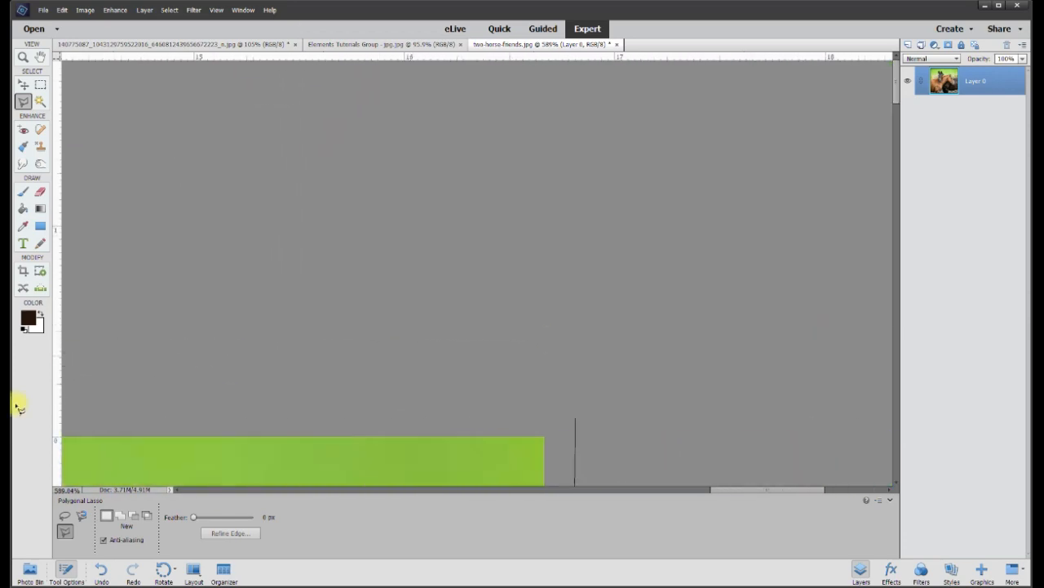
{"action": "double_click", "coordinate": [708, 395]}
{"action": "scroll", "coordinate": [600, 400], "scroll_direction": "down", "scroll_amount": 1}
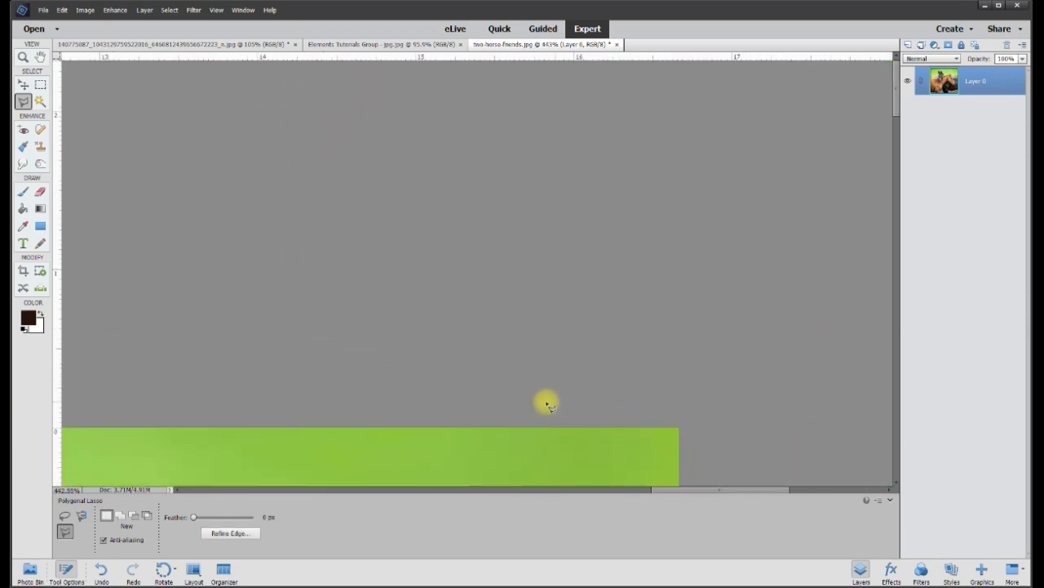
{"action": "scroll", "coordinate": [490, 406], "scroll_direction": "down", "scroll_amount": 8}
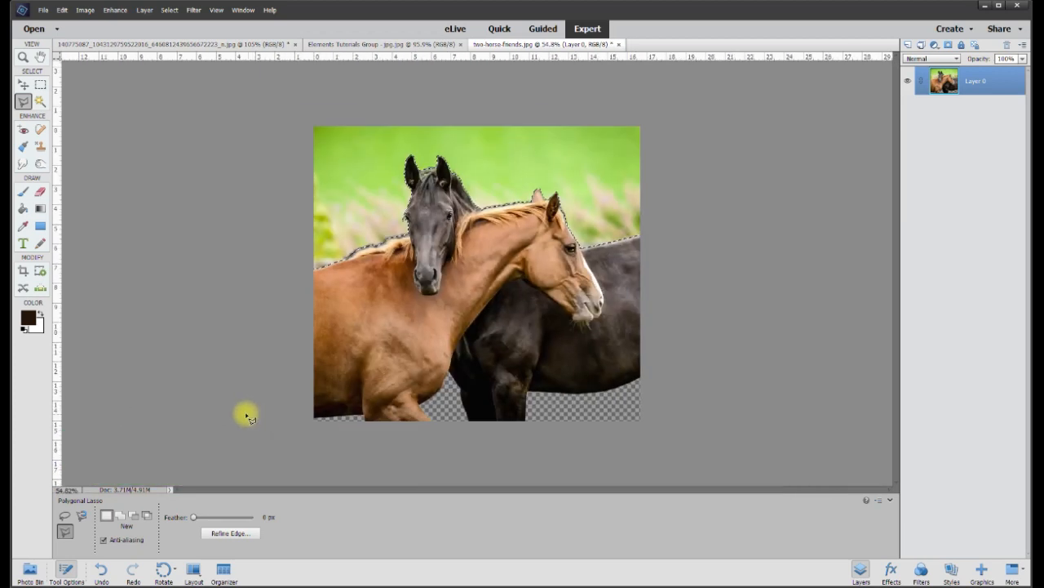
{"action": "scroll", "coordinate": [438, 353], "scroll_direction": "up", "scroll_amount": 1}
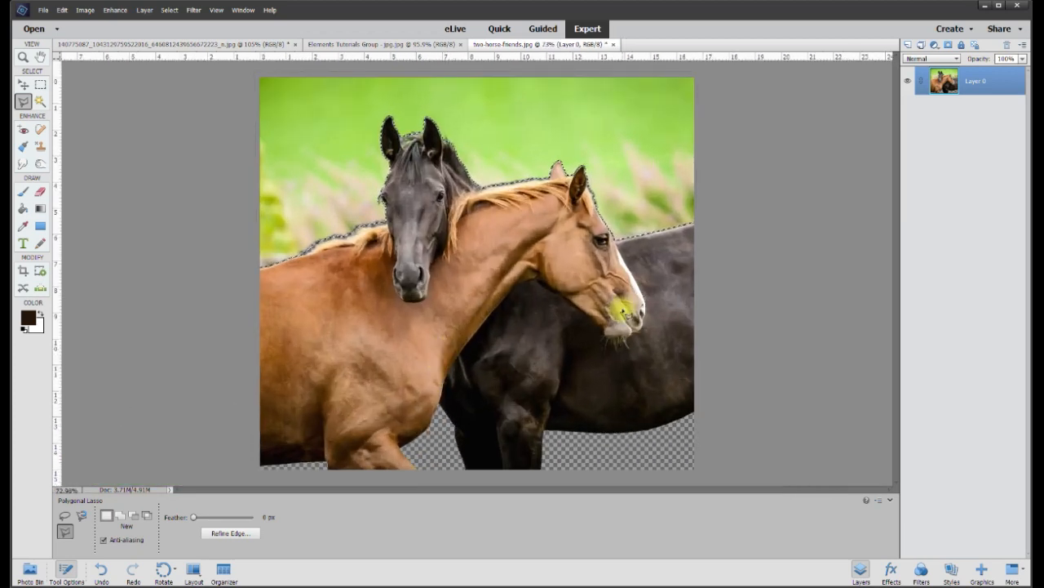
{"action": "key", "text": "Delete"}
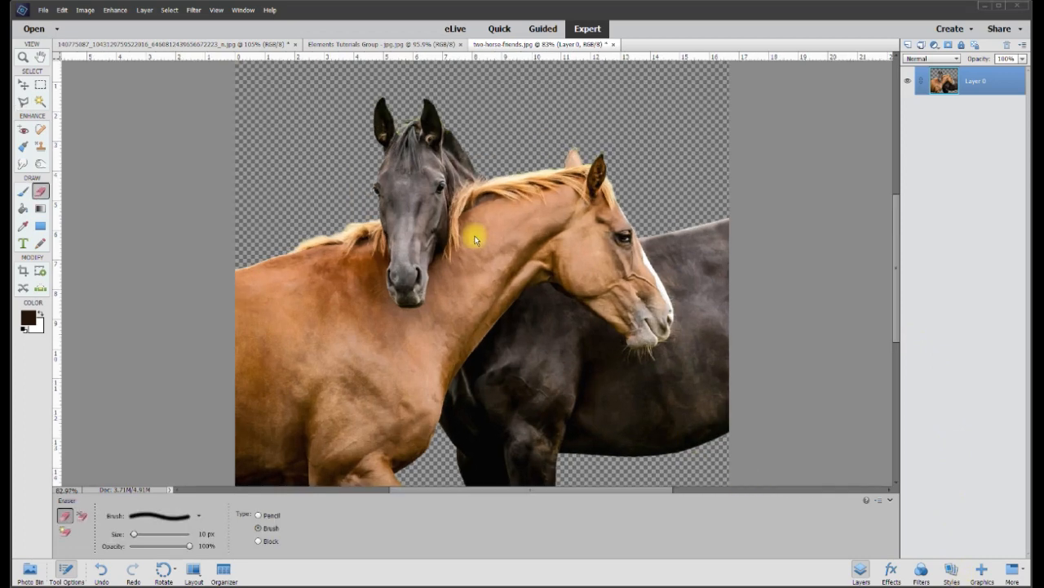
- Add a new layer and place it beneath the cut-out horse layer
{"action": "scroll", "coordinate": [475, 239], "scroll_direction": "down", "scroll_amount": 1}
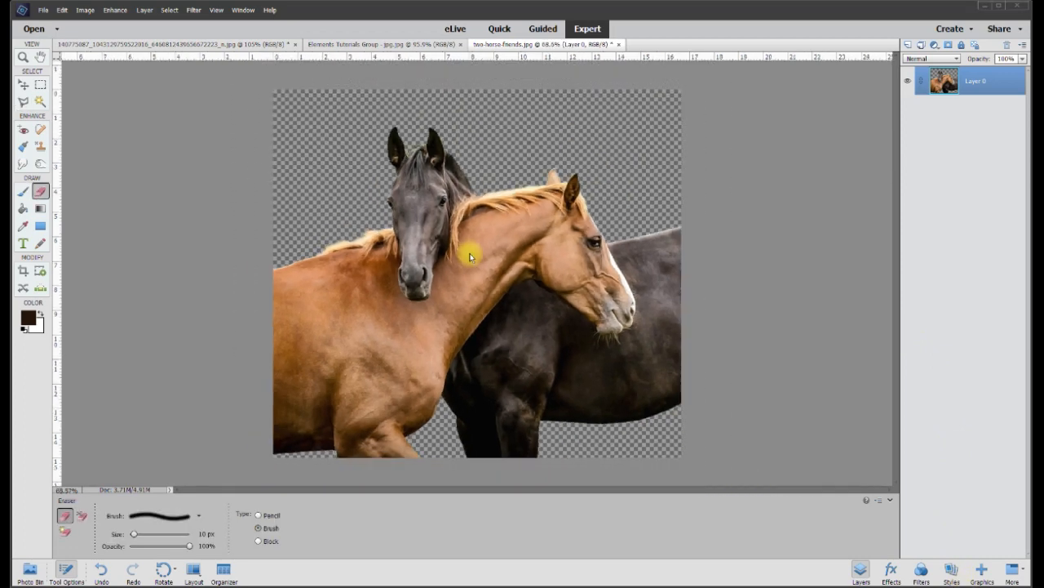
{"action": "scroll", "coordinate": [558, 237], "scroll_direction": "up", "scroll_amount": 1}
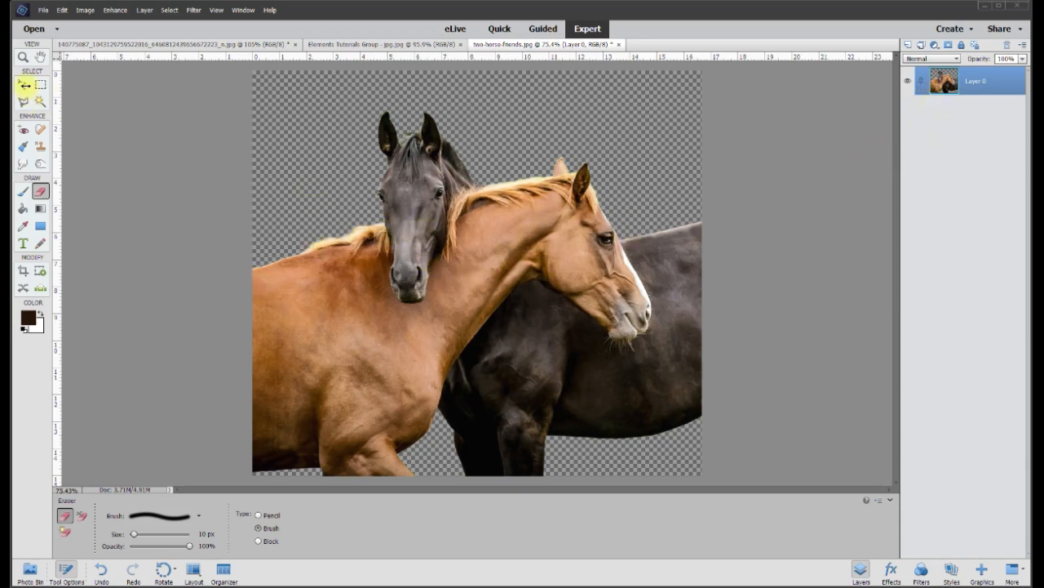
{"action": "left_click", "coordinate": [24, 86]}
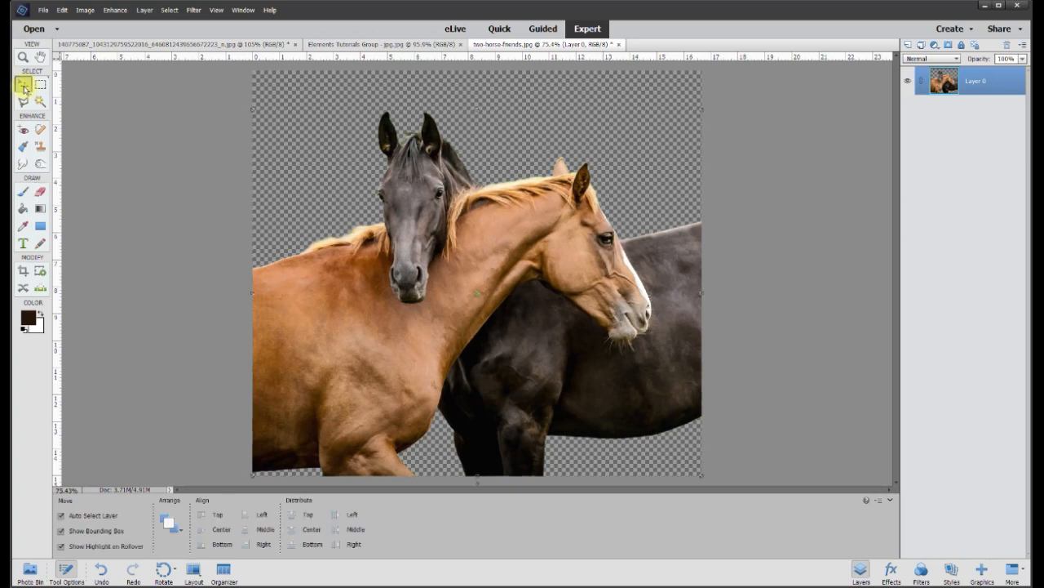
{"action": "left_click", "coordinate": [908, 46]}
{"action": "left_click_drag", "start_coordinate": [962, 86], "coordinate": [978, 134]}
- Set the foreground color to black (000000) and fill the new bottom layer with the Paint Bucket
{"action": "left_click", "coordinate": [28, 318]}
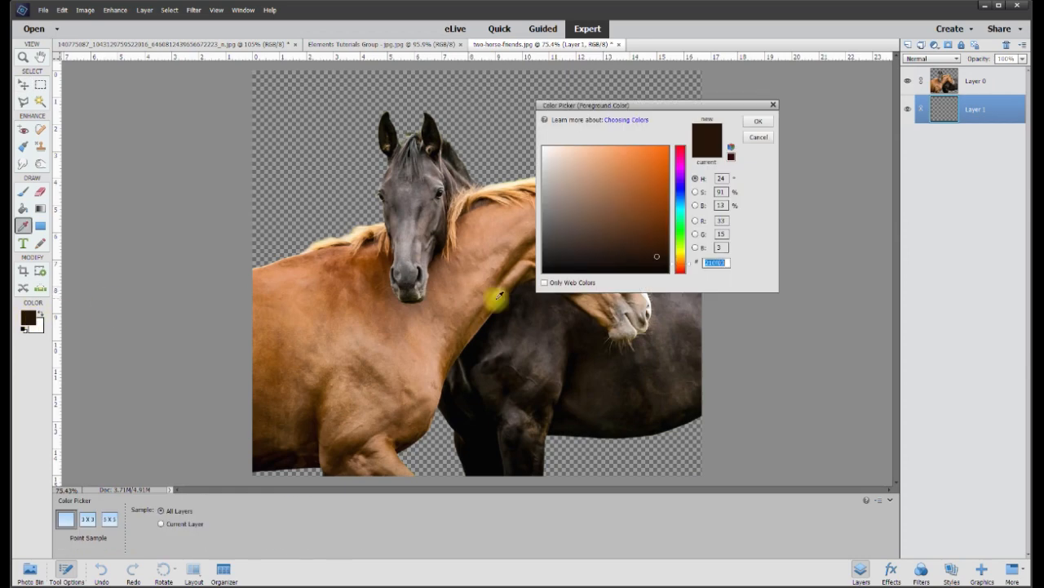
{"action": "left_click_drag", "start_coordinate": [581, 261], "coordinate": [519, 286]}
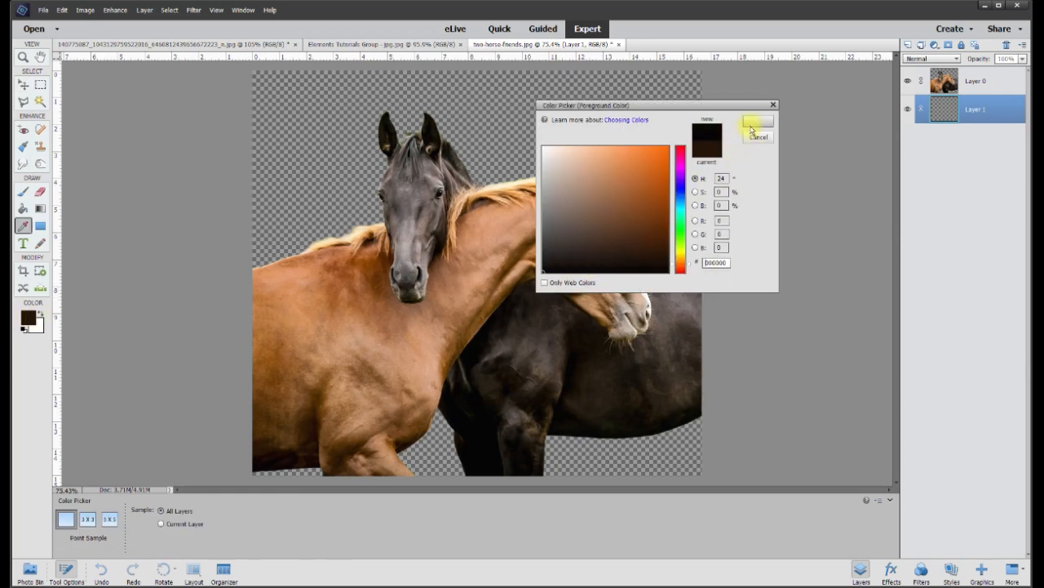
{"action": "left_click", "coordinate": [753, 124]}
{"action": "key", "text": "v"}
{"action": "left_click", "coordinate": [24, 210]}
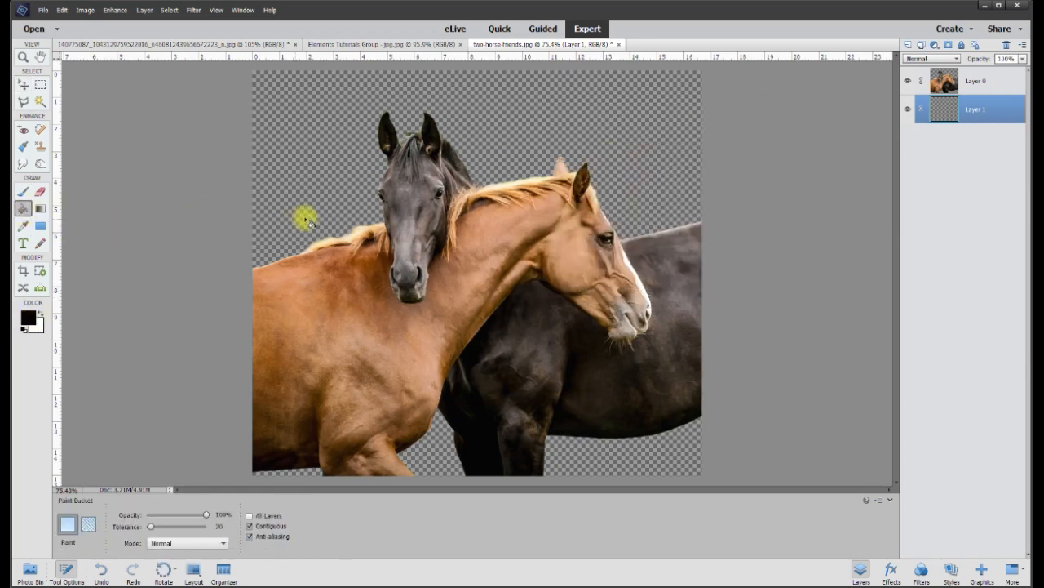
{"action": "left_click", "coordinate": [314, 216]}
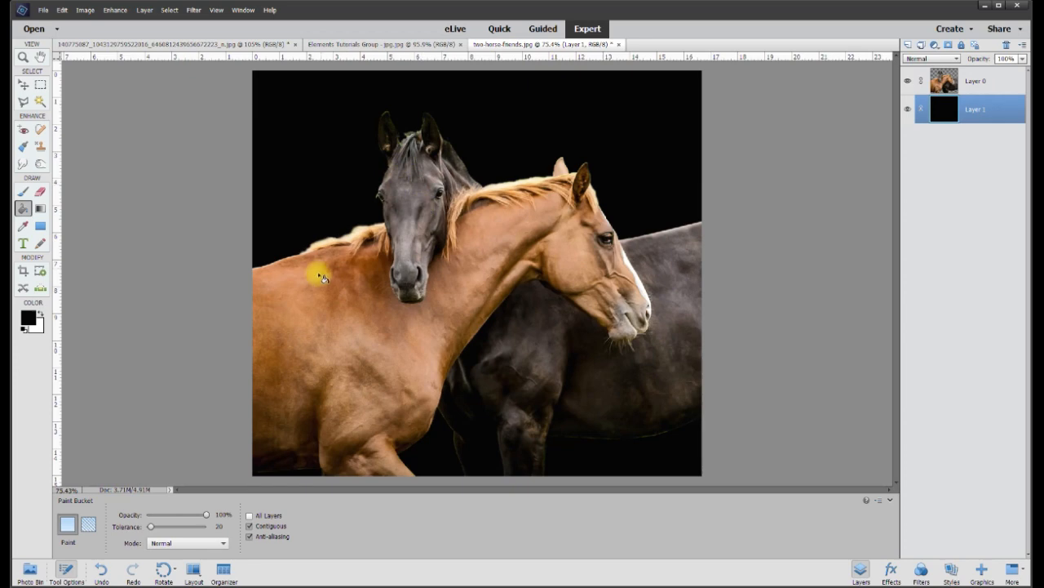
- Set the horse layer's Brightness to -49 and Contrast to 21, using the black horse portrait as a reference
{"action": "left_click", "coordinate": [226, 44]}
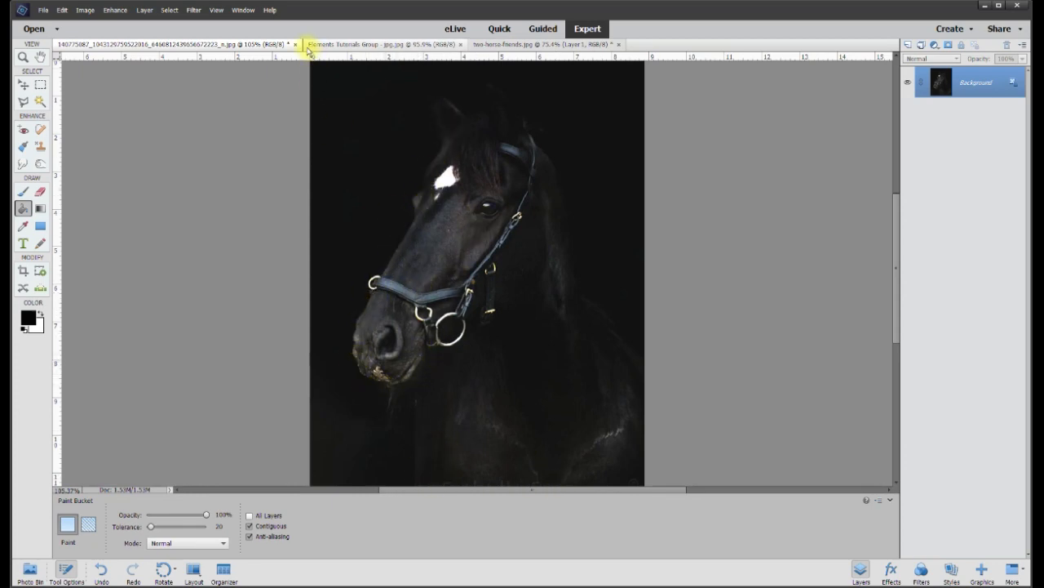
{"action": "left_click", "coordinate": [523, 44]}
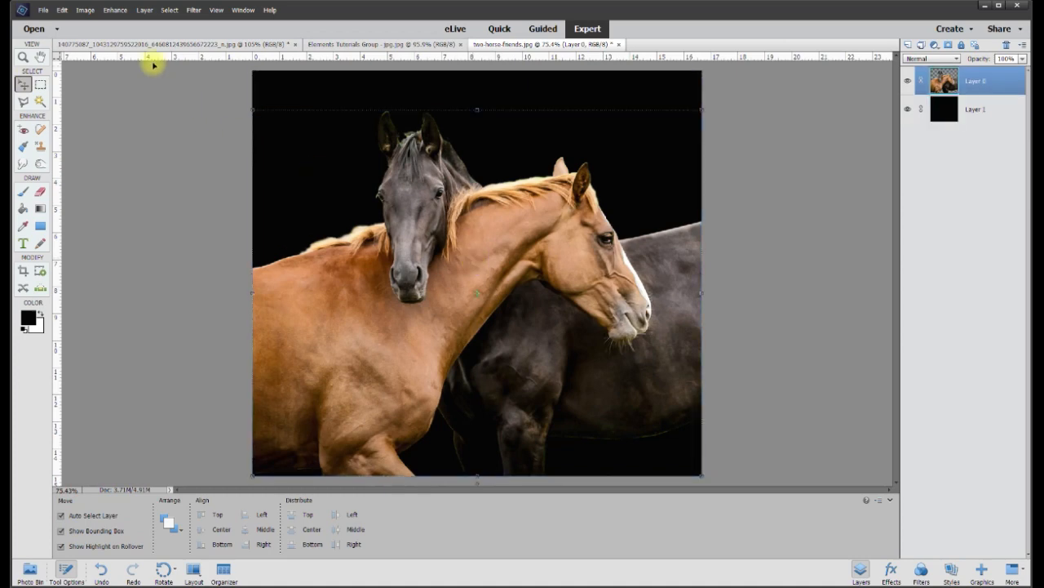
{"action": "left_click", "coordinate": [117, 10]}
{"action": "mouse_move", "coordinate": [157, 150]}
{"action": "left_click", "coordinate": [302, 159]}
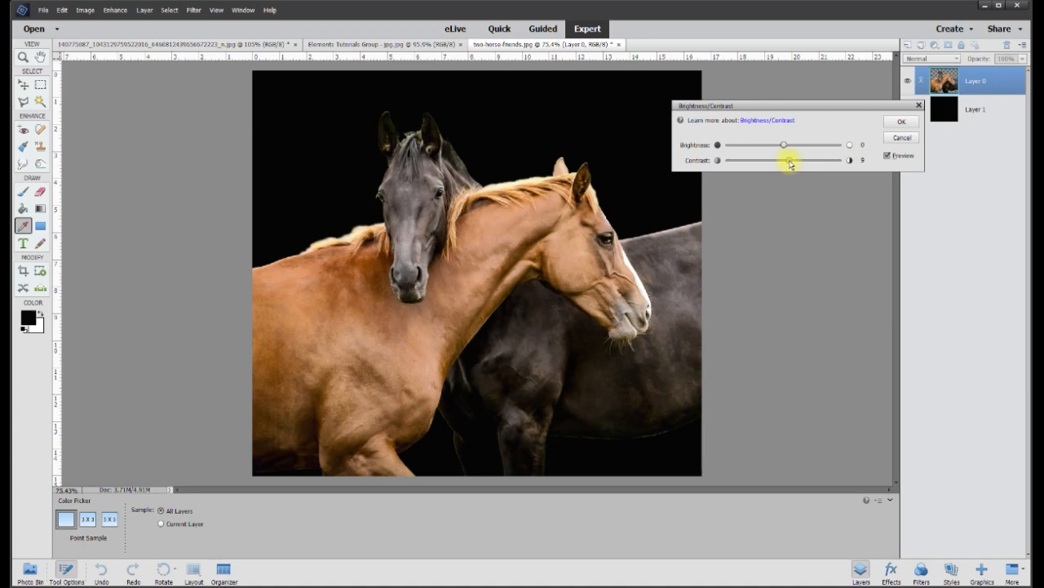
{"action": "left_click_drag", "start_coordinate": [817, 162], "coordinate": [785, 170]}
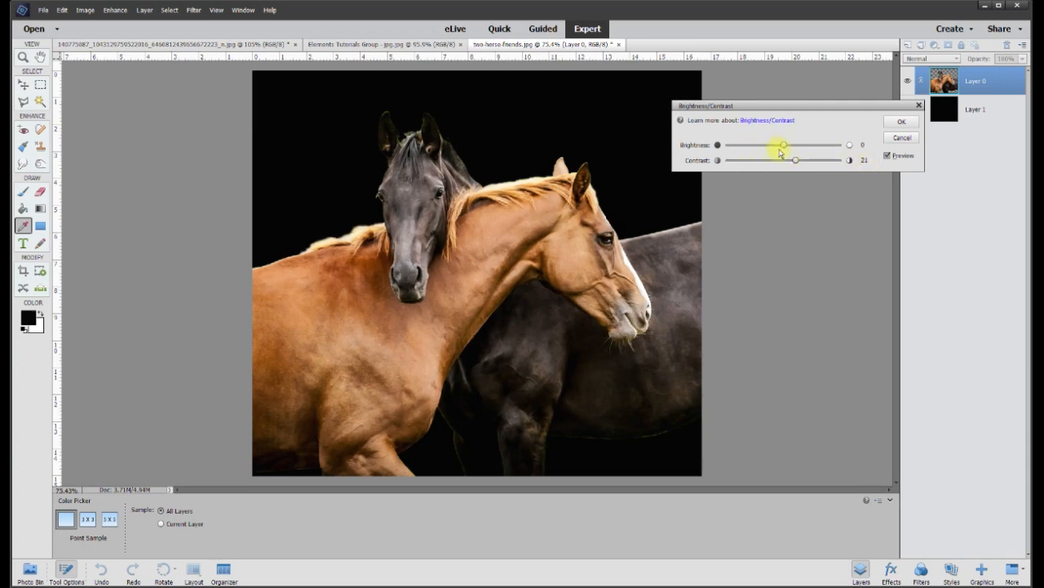
{"action": "left_click_drag", "start_coordinate": [788, 147], "coordinate": [763, 150]}
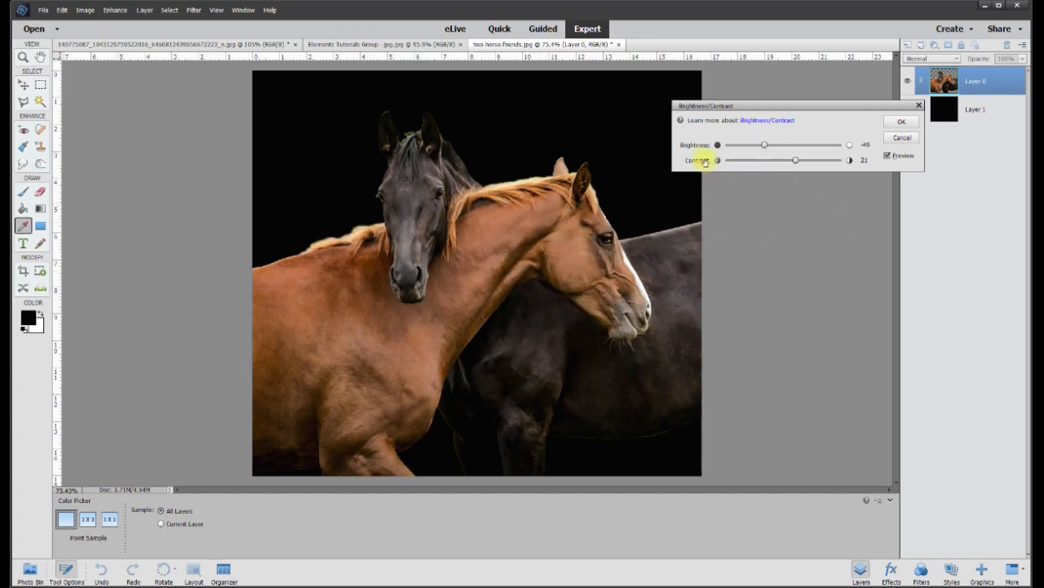
{"action": "left_click", "coordinate": [901, 121]}
{"action": "key", "text": "v"}
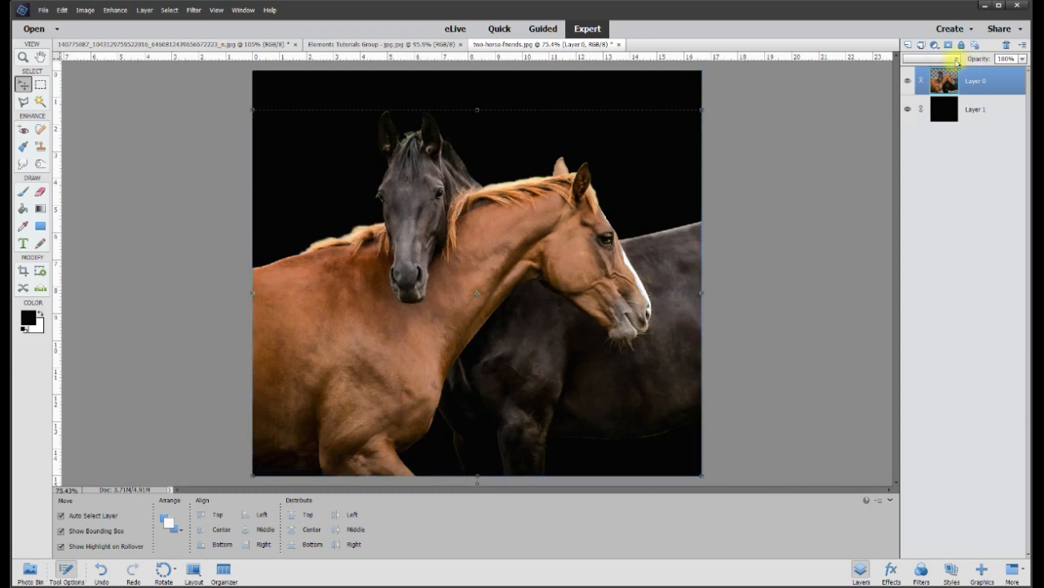
- Shade the brown horse's back and rear mane with a 300 px black brush on a new top layer, and set its opacity to 76%
{"action": "left_click", "coordinate": [908, 45]}
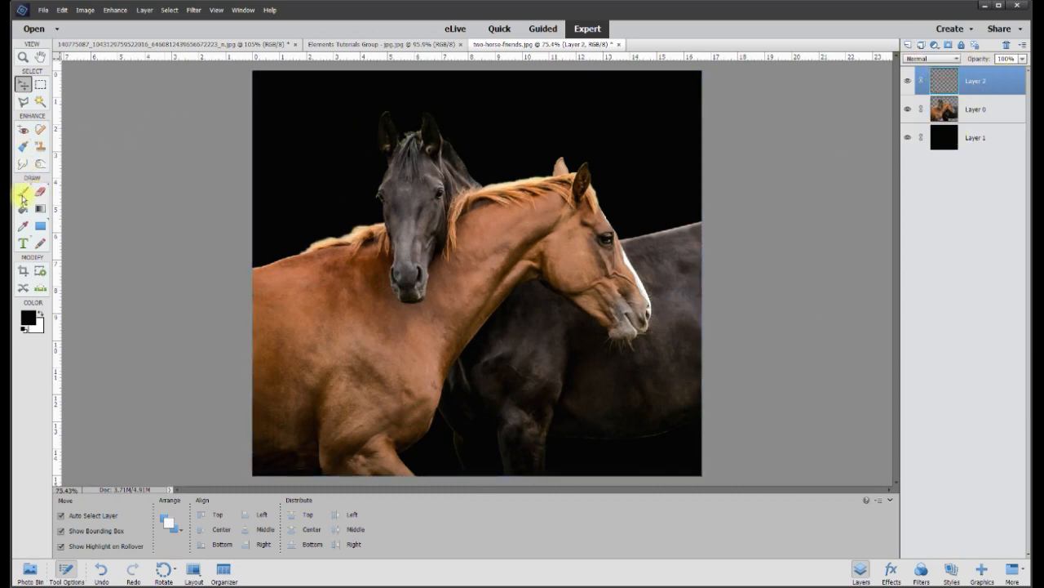
{"action": "left_click", "coordinate": [23, 193]}
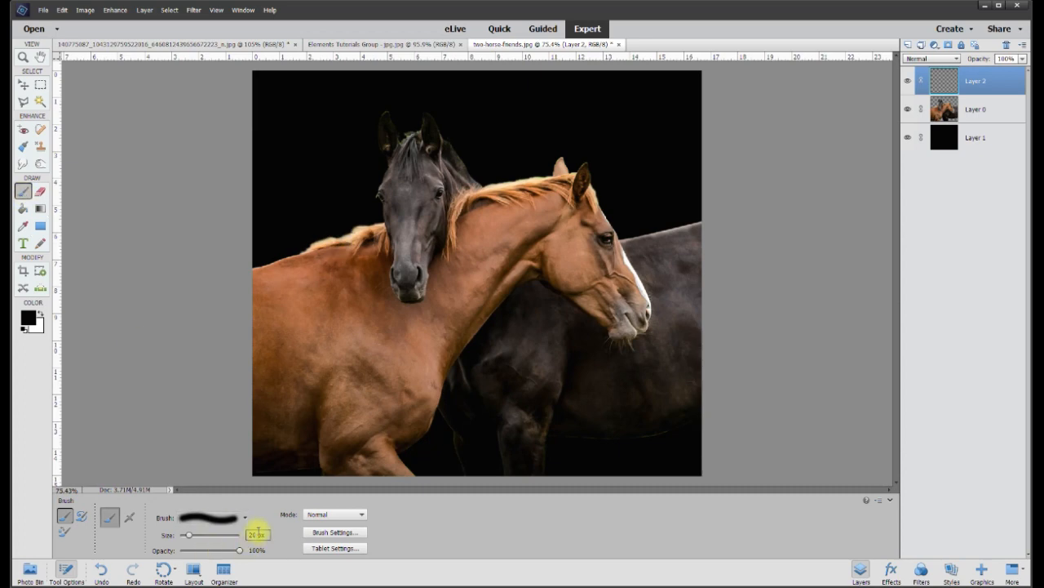
{"action": "type", "text": "300"}
{"action": "key", "text": "Return"}
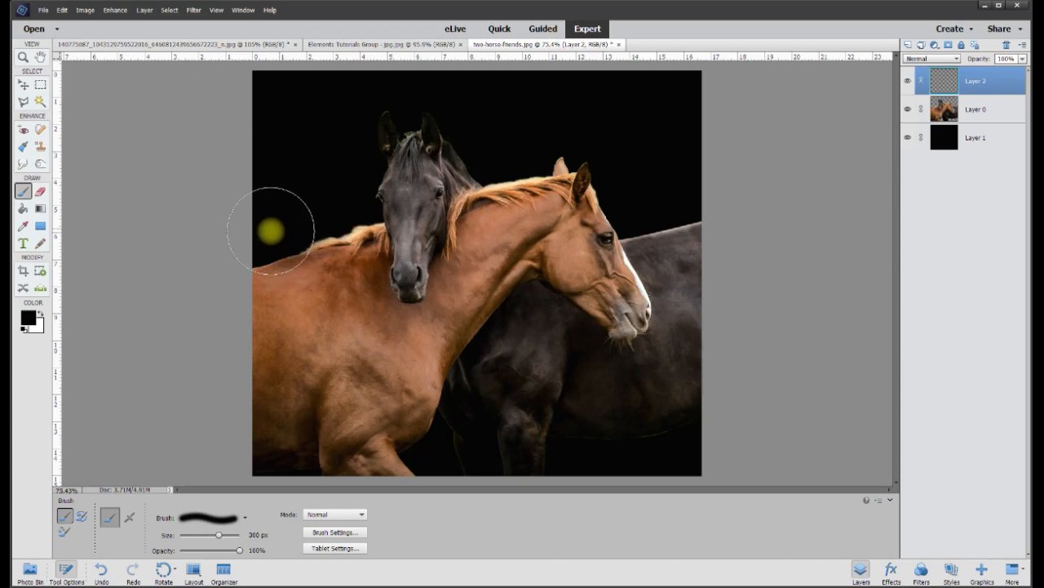
{"action": "mouse_move", "coordinate": [273, 222]}
{"action": "left_mouse_down"}
{"action": "mouse_move", "coordinate": [326, 199]}
{"action": "mouse_move", "coordinate": [245, 256]}
{"action": "mouse_move", "coordinate": [217, 406]}
{"action": "mouse_move", "coordinate": [218, 478]}
{"action": "left_mouse_up"}
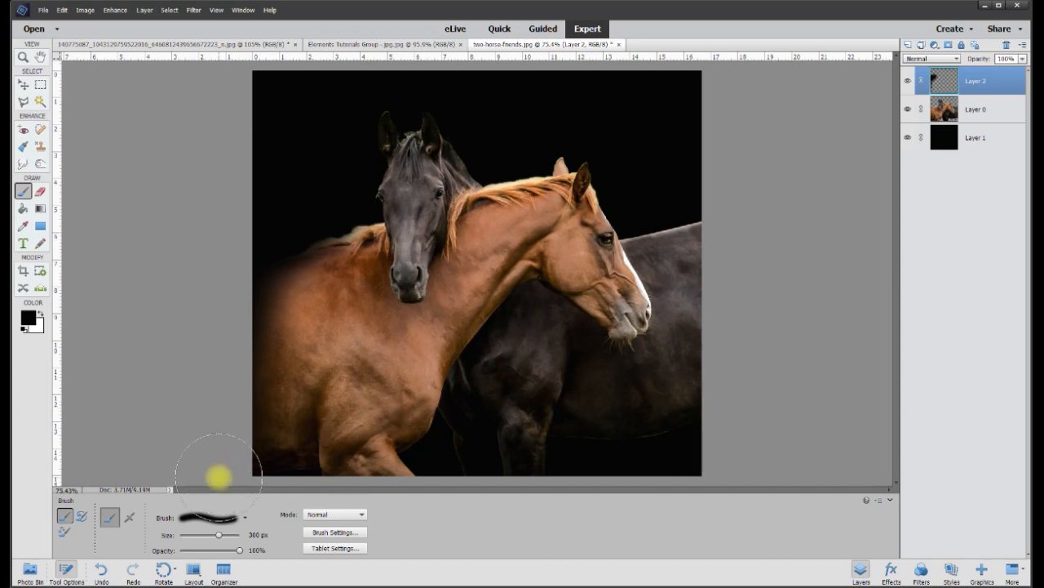
{"action": "left_click_drag", "start_coordinate": [325, 198], "coordinate": [343, 204]}
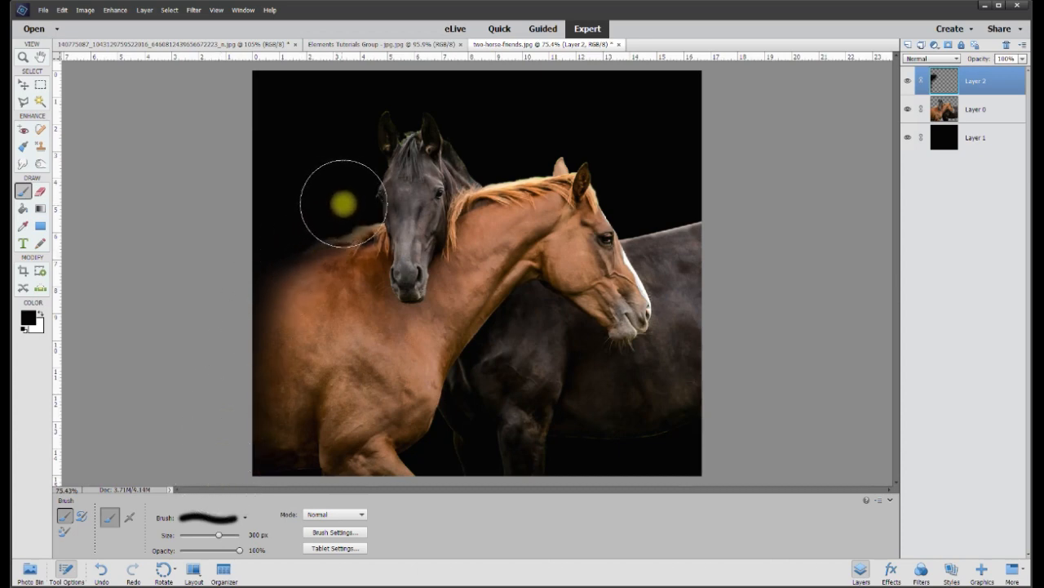
{"action": "left_click", "coordinate": [343, 202]}
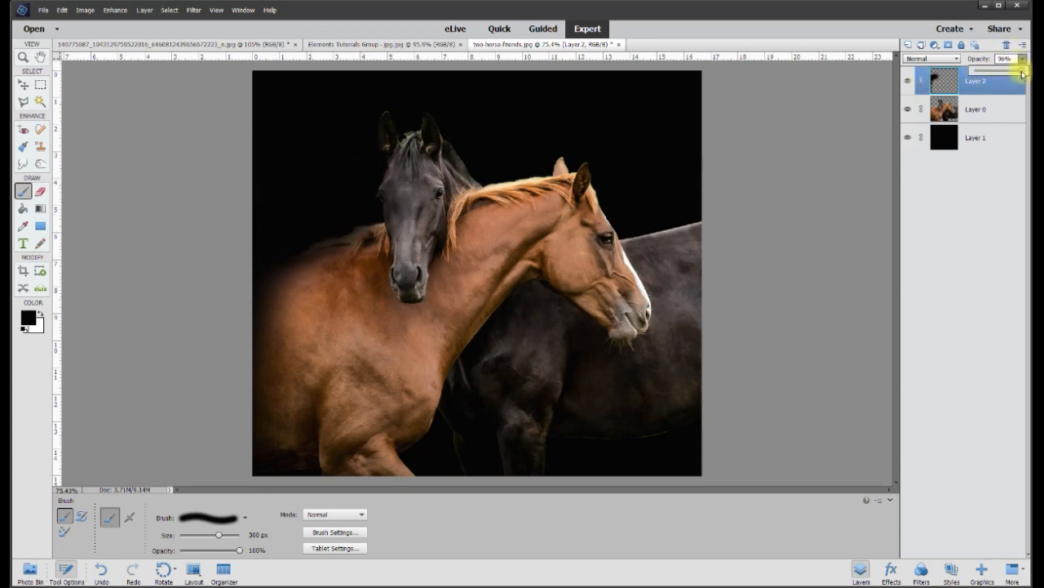
{"action": "left_click_drag", "start_coordinate": [1022, 74], "coordinate": [1015, 75]}
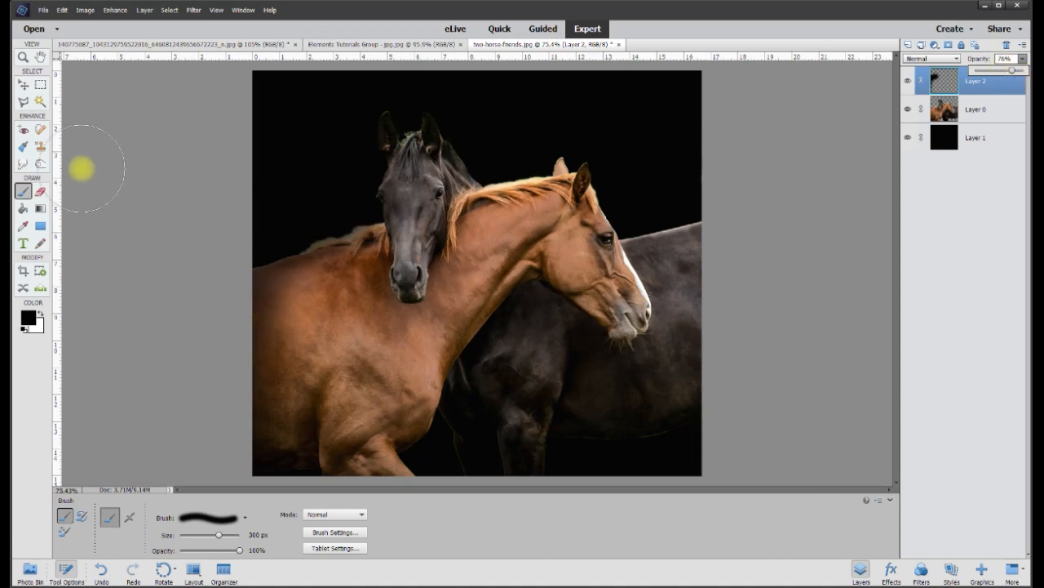
- Erase the shading that spills onto the black horse's face with a 50 px eraser
{"action": "left_click", "coordinate": [40, 192]}
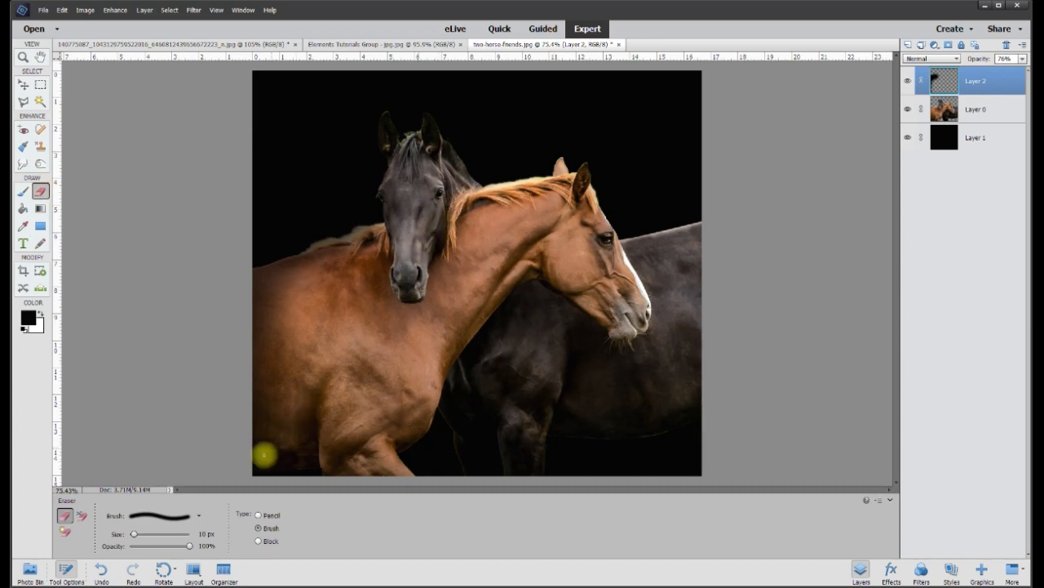
{"action": "left_click", "coordinate": [206, 534]}
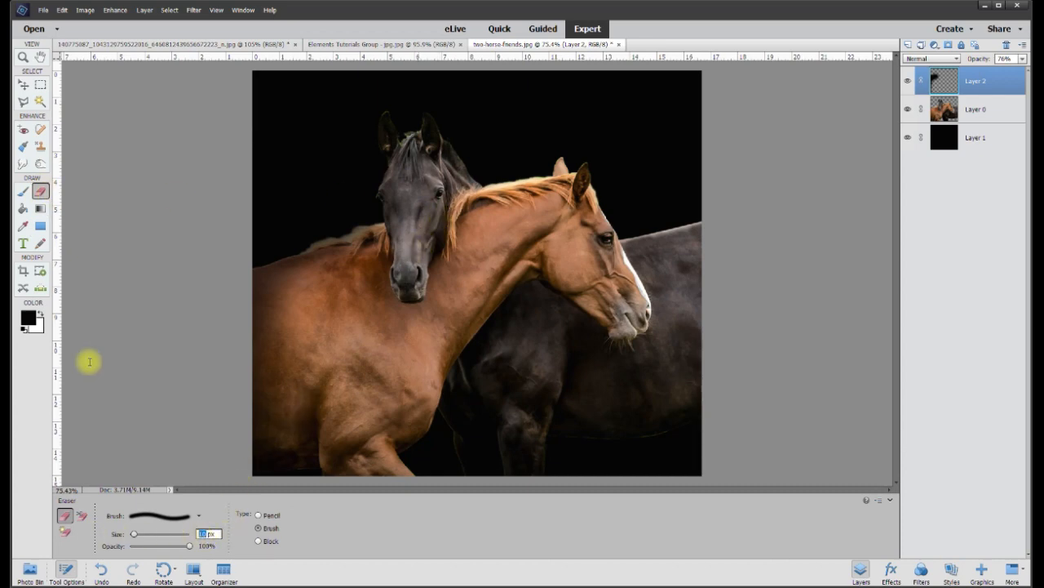
{"action": "left_click_drag", "start_coordinate": [398, 248], "coordinate": [406, 226]}
{"action": "scroll", "coordinate": [405, 226], "scroll_direction": "up", "scroll_amount": 3}
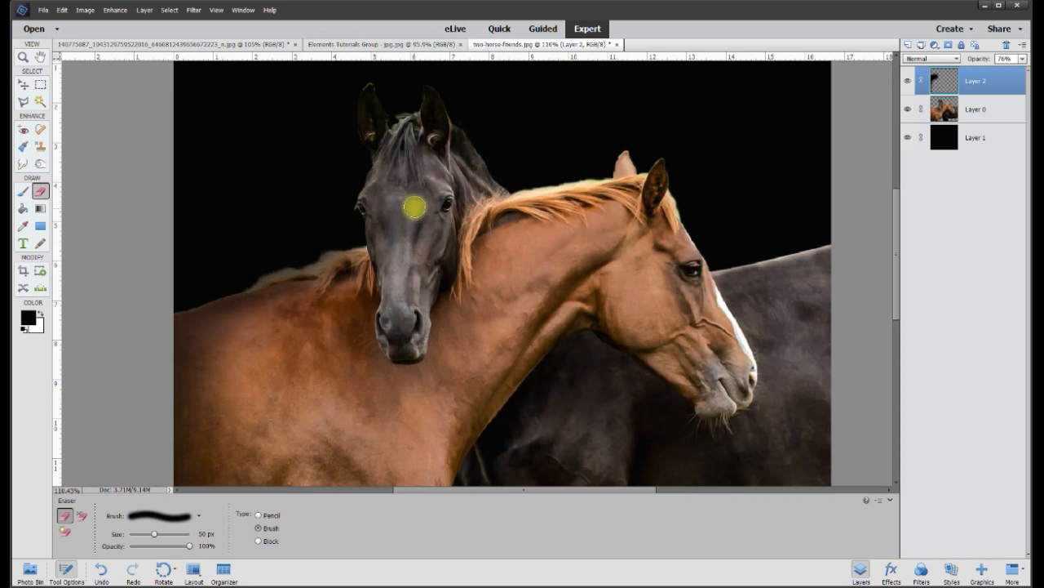
{"action": "key", "text": "ctrl+0"}
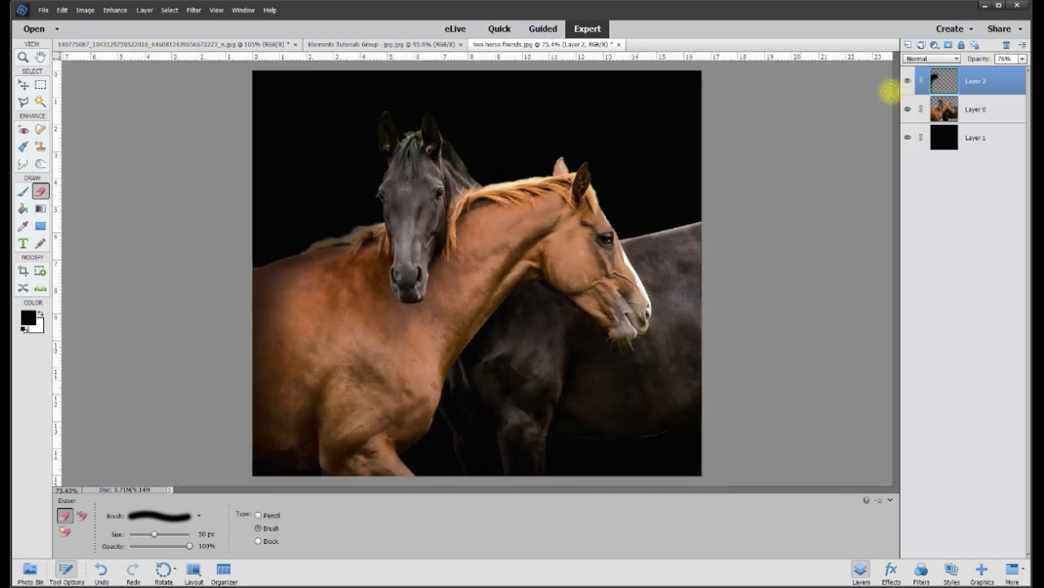
- Shade the horses' ears and upper manes with a 300 px black brush on a new top layer, and set its opacity to 41%
{"action": "left_click", "coordinate": [908, 46]}
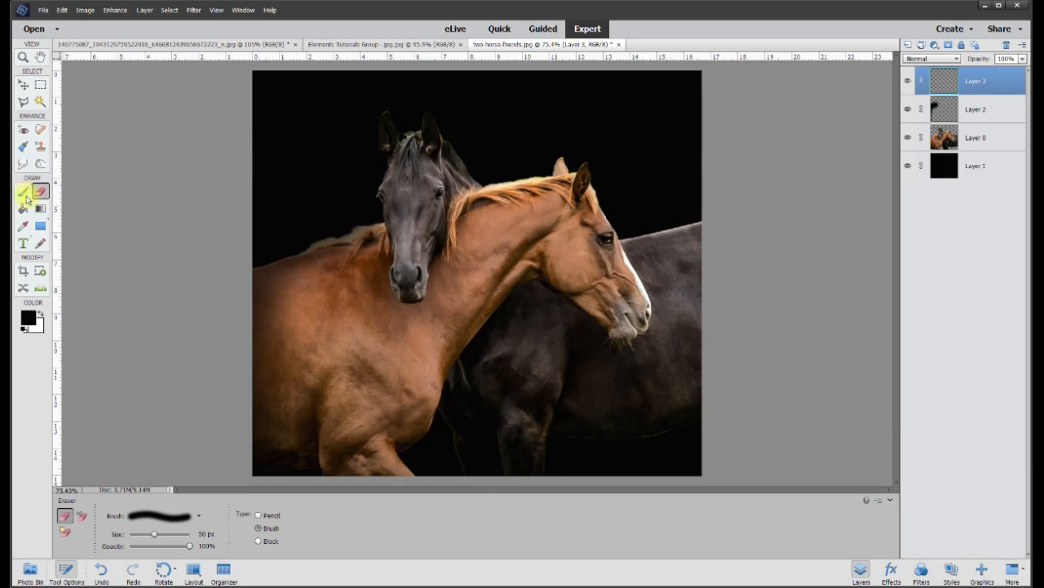
{"action": "left_click", "coordinate": [23, 192]}
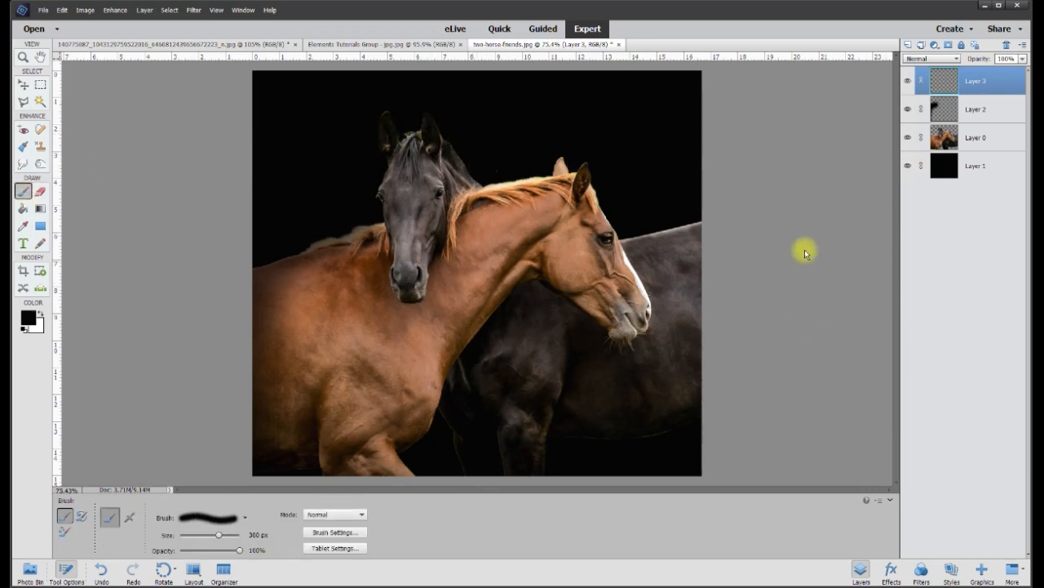
{"action": "key", "text": "ctrl+plus"}
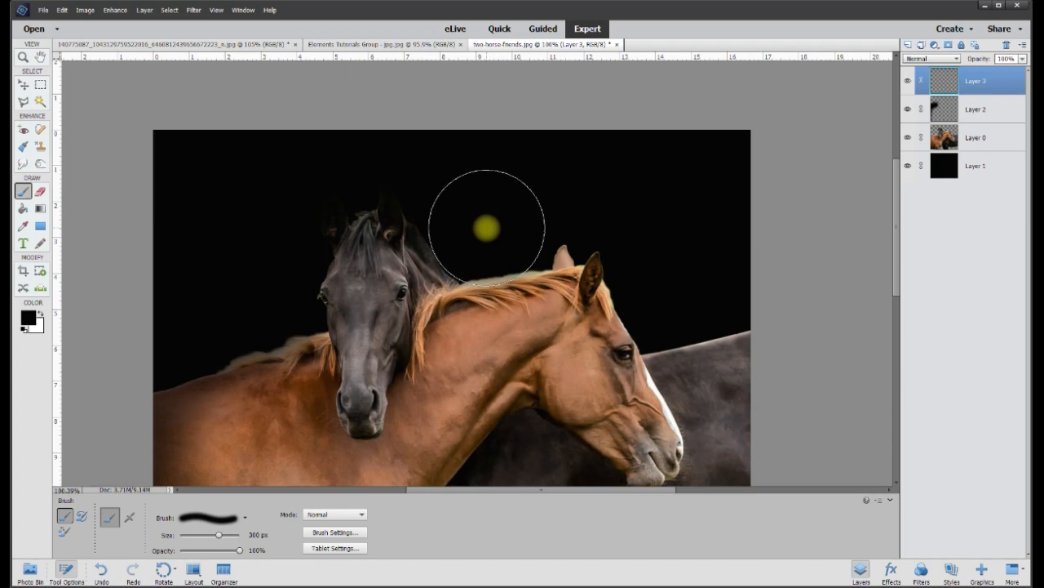
{"action": "mouse_move", "coordinate": [615, 204]}
{"action": "left_mouse_down"}
{"action": "mouse_move", "coordinate": [646, 220]}
{"action": "mouse_move", "coordinate": [673, 287]}
{"action": "left_mouse_up"}
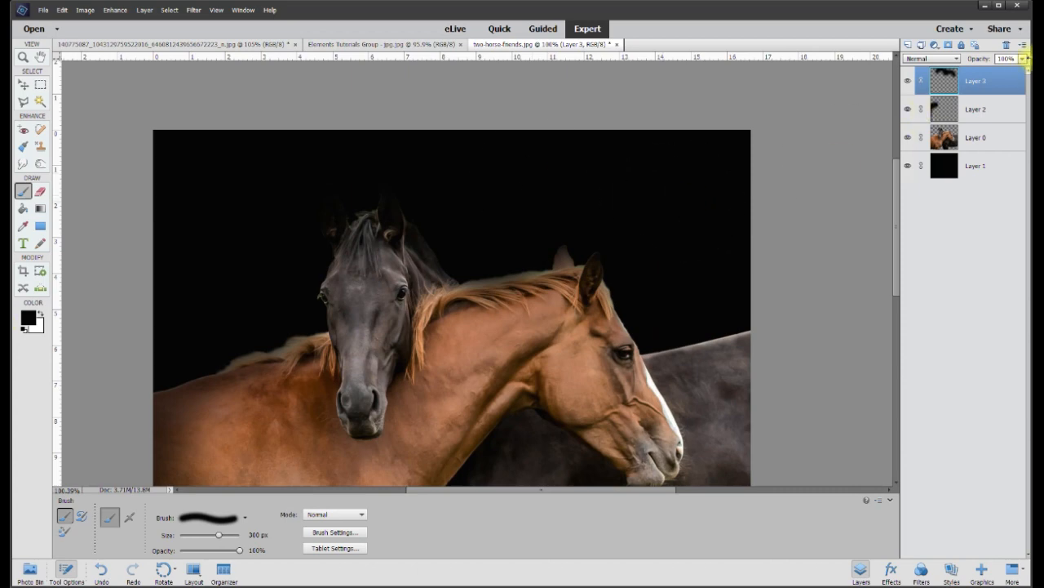
{"action": "left_click", "coordinate": [1021, 61]}
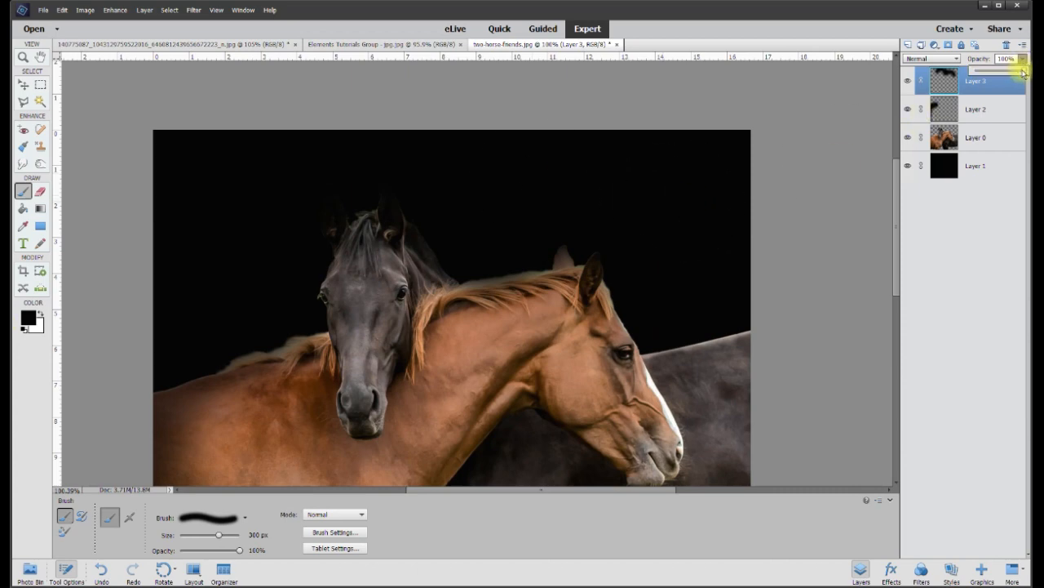
{"action": "left_click_drag", "start_coordinate": [1018, 74], "coordinate": [992, 73]}
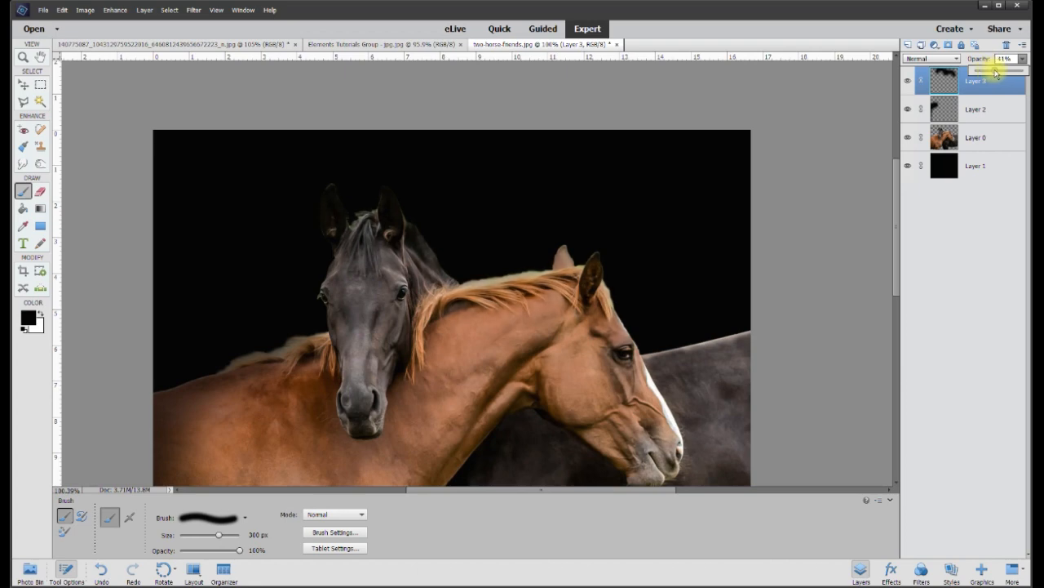
- Erase the new shading from the black horse's ears, forelock, face and neck with a 30 px eraser
{"action": "left_click", "coordinate": [40, 191]}
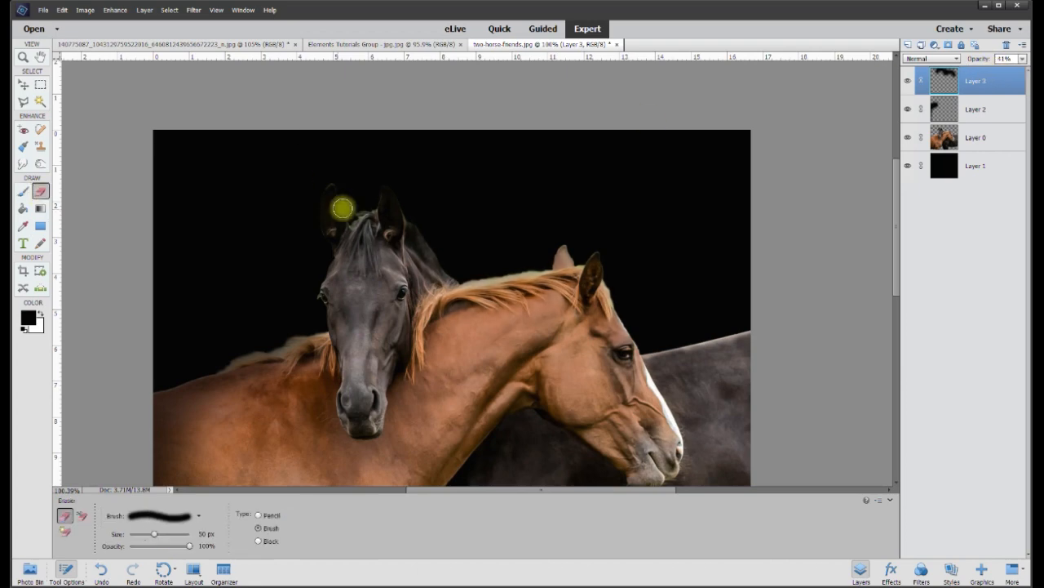
{"action": "left_click", "coordinate": [24, 88]}
{"action": "scroll", "coordinate": [285, 194], "scroll_direction": "up", "scroll_amount": 6}
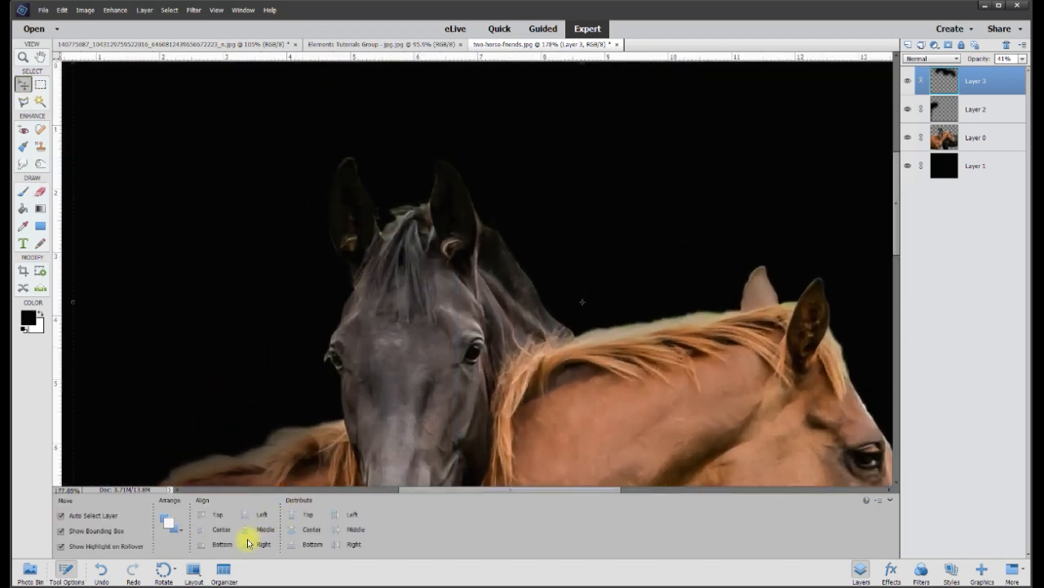
{"action": "left_click", "coordinate": [40, 191]}
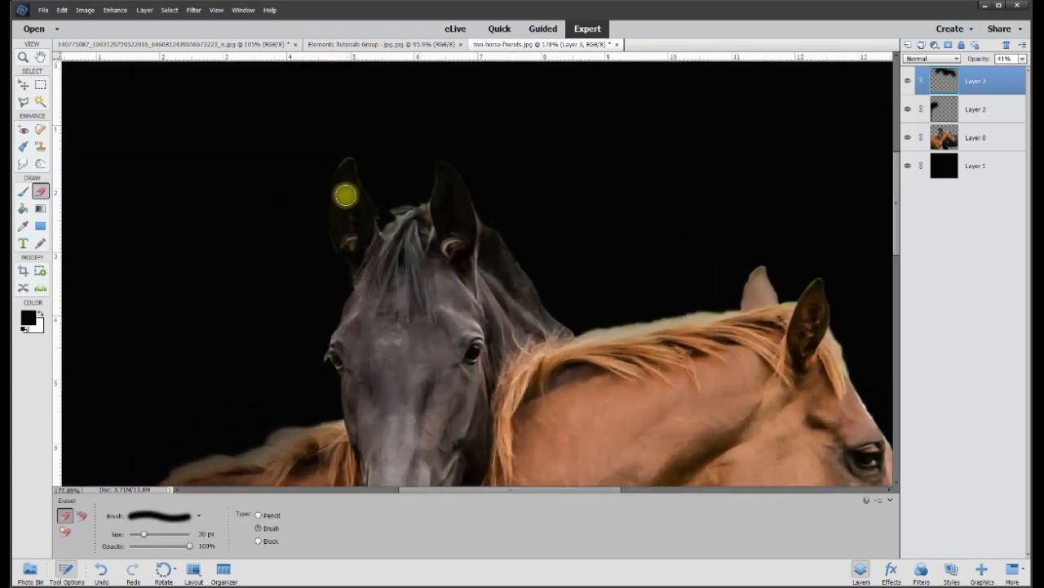
{"action": "mouse_move", "coordinate": [359, 201]}
{"action": "left_mouse_down"}
{"action": "mouse_move", "coordinate": [370, 247]}
{"action": "mouse_move", "coordinate": [373, 230]}
{"action": "mouse_move", "coordinate": [434, 219]}
{"action": "mouse_move", "coordinate": [451, 174]}
{"action": "mouse_move", "coordinate": [451, 218]}
{"action": "mouse_move", "coordinate": [455, 191]}
{"action": "mouse_move", "coordinate": [471, 234]}
{"action": "mouse_move", "coordinate": [493, 246]}
{"action": "mouse_move", "coordinate": [557, 346]}
{"action": "left_mouse_up"}
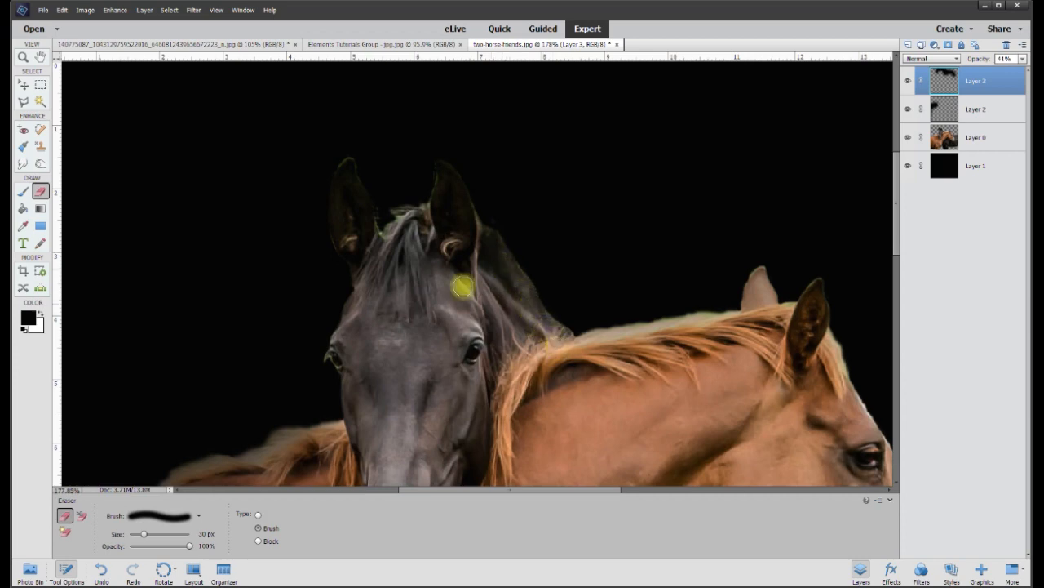
{"action": "mouse_move", "coordinate": [347, 219]}
{"action": "left_mouse_down"}
{"action": "mouse_move", "coordinate": [366, 278]}
{"action": "mouse_move", "coordinate": [340, 345]}
{"action": "left_mouse_up"}
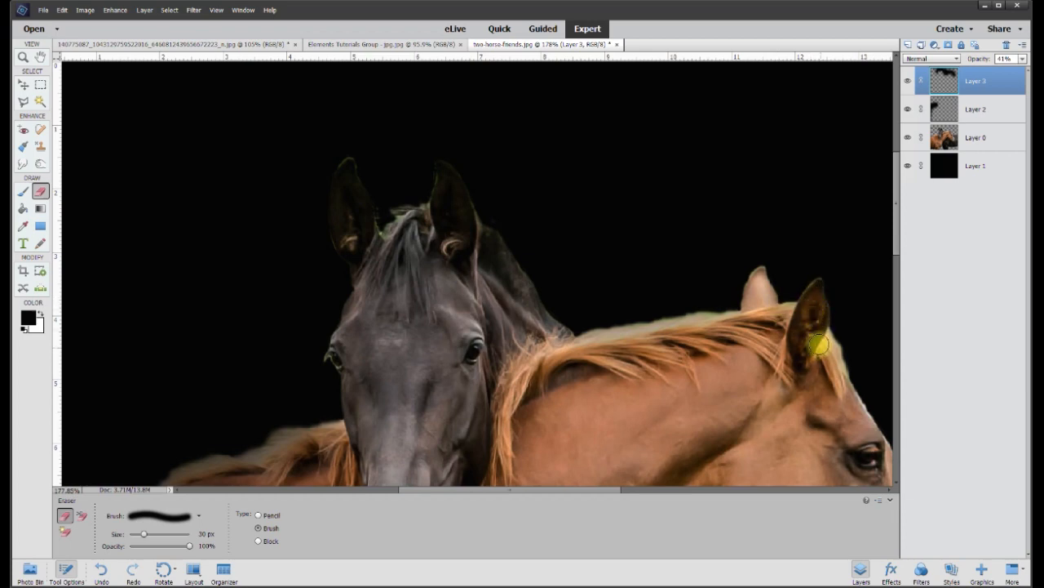
{"action": "scroll", "coordinate": [763, 375], "scroll_direction": "down", "scroll_amount": 11}
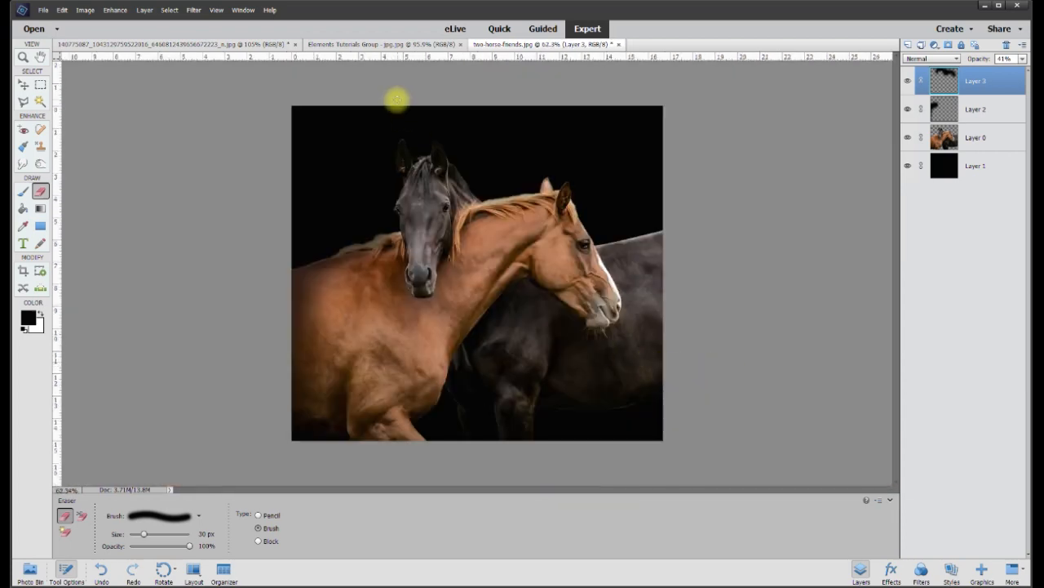
- Compare the portrait with and without the ear and mane shading layer
{"action": "scroll", "coordinate": [344, 66], "scroll_direction": "up", "scroll_amount": 4}
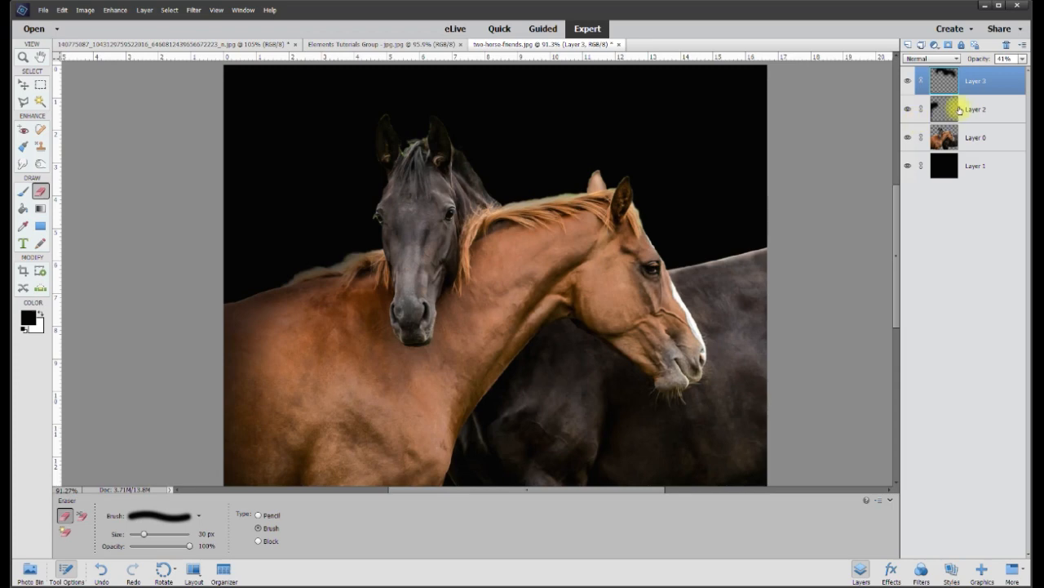
{"action": "left_click", "coordinate": [908, 83]}
{"action": "left_click", "coordinate": [908, 83]}
{"action": "left_click", "coordinate": [908, 83]}
{"action": "left_click", "coordinate": [908, 83]}
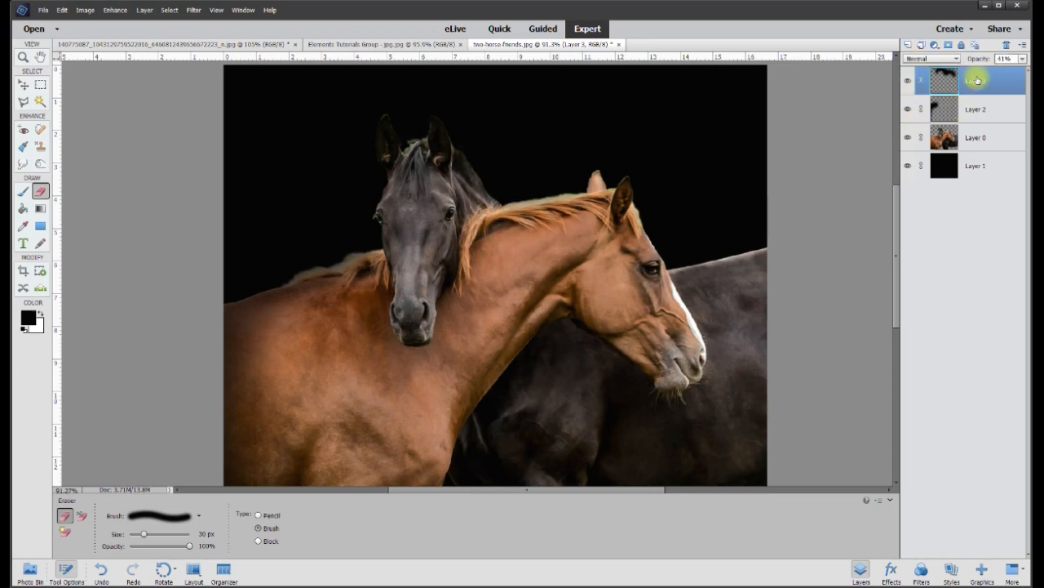
- Set the ear and mane shading layer's opacity to 75% and smudge the shading along the brown horse's mane with a 50 px brush
{"action": "left_click", "coordinate": [22, 163]}
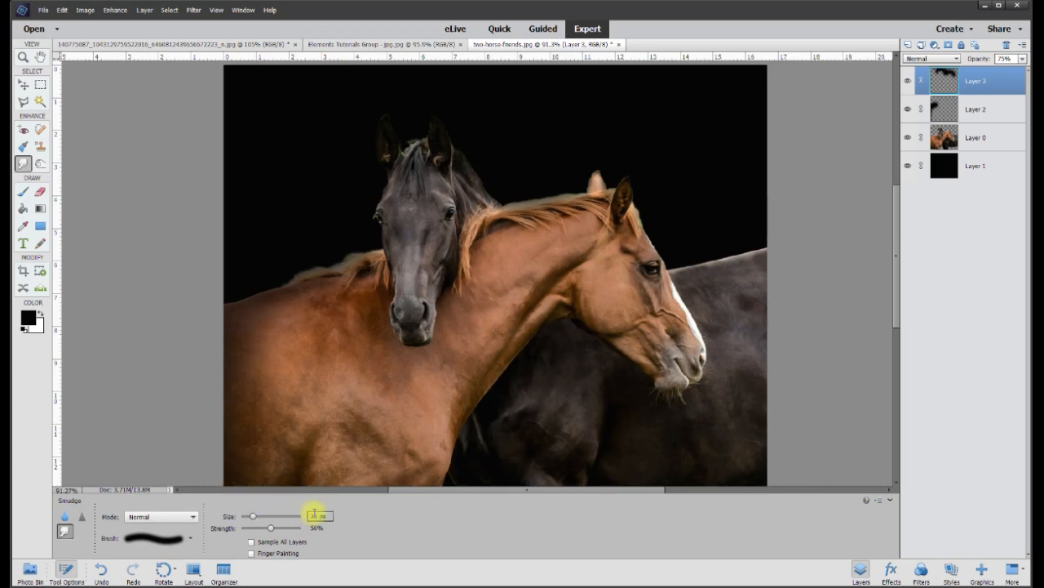
{"action": "left_click", "coordinate": [317, 515]}
{"action": "type", "text": "5"}
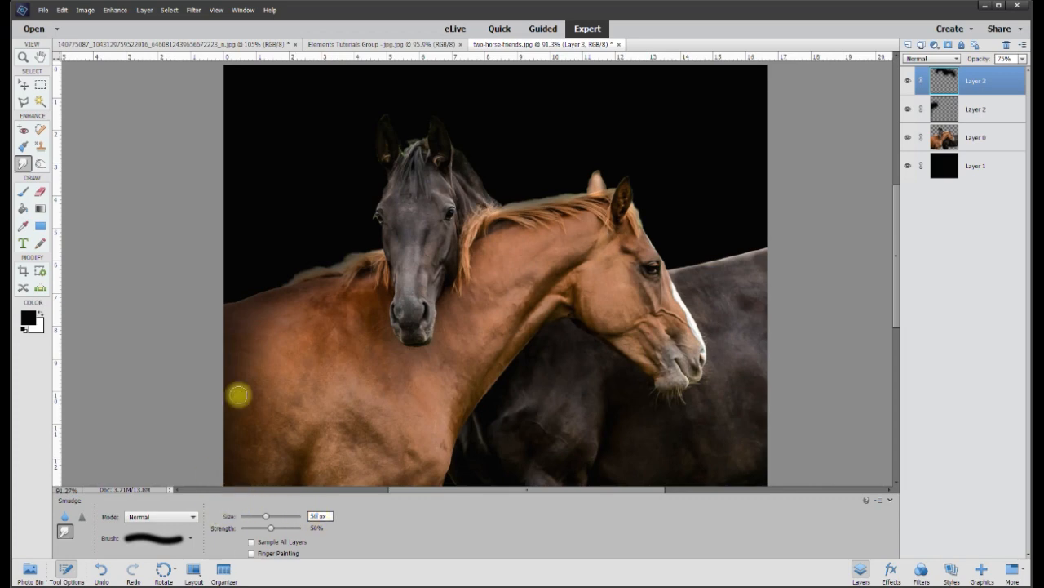
{"action": "type", "text": "0"}
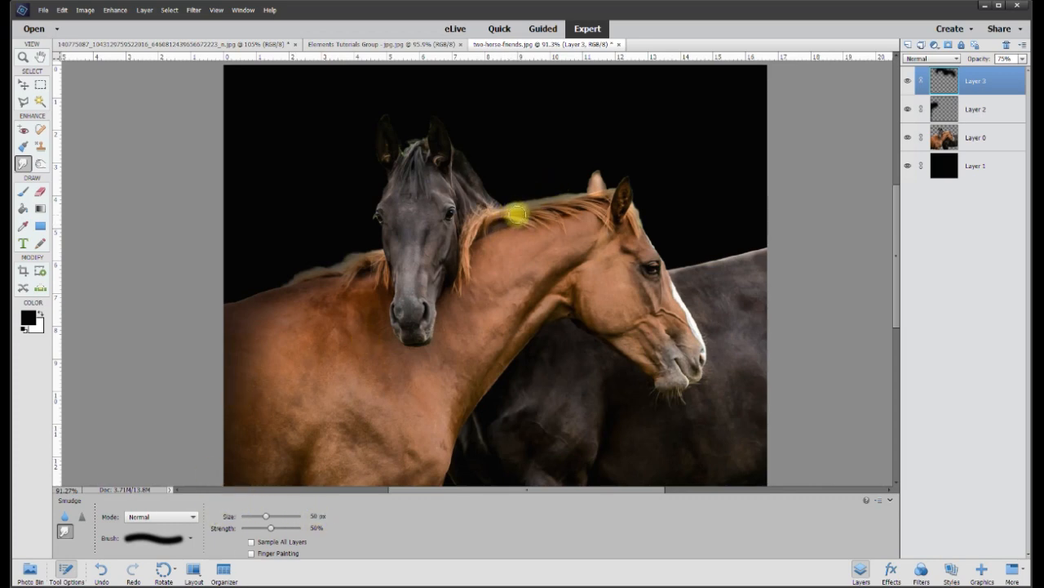
{"action": "mouse_move", "coordinate": [538, 208]}
{"action": "left_mouse_down"}
{"action": "mouse_move", "coordinate": [562, 200]}
{"action": "mouse_move", "coordinate": [540, 212]}
{"action": "mouse_move", "coordinate": [570, 202]}
{"action": "mouse_move", "coordinate": [636, 212]}
{"action": "mouse_move", "coordinate": [602, 202]}
{"action": "mouse_move", "coordinate": [591, 165]}
{"action": "left_mouse_up"}
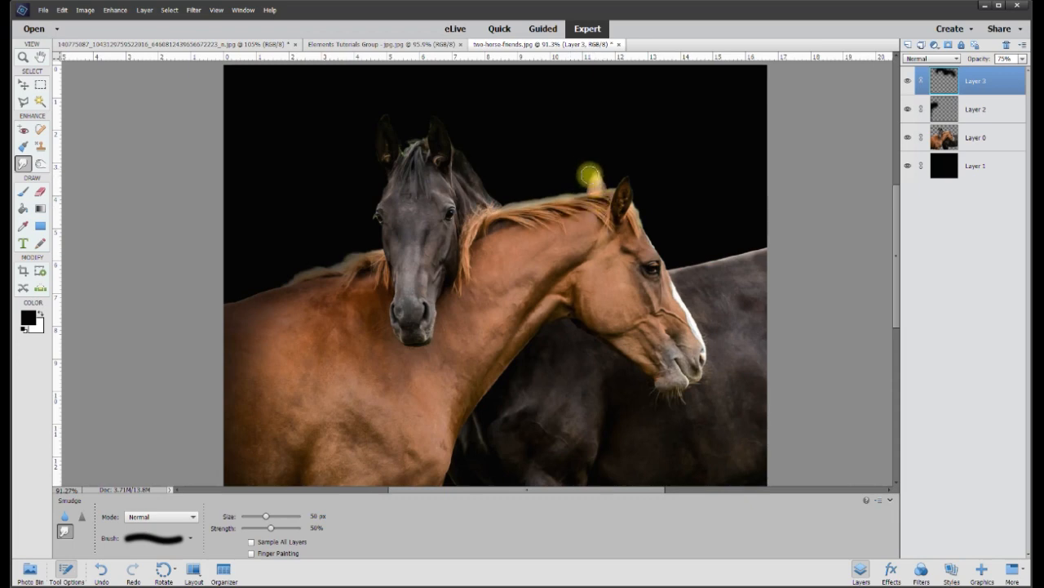
- Shade the top edge of the black horse's back with a 200 px black brush on a new top layer
{"action": "scroll", "coordinate": [595, 170], "scroll_direction": "right", "scroll_amount": 3}
{"action": "left_click", "coordinate": [909, 43]}
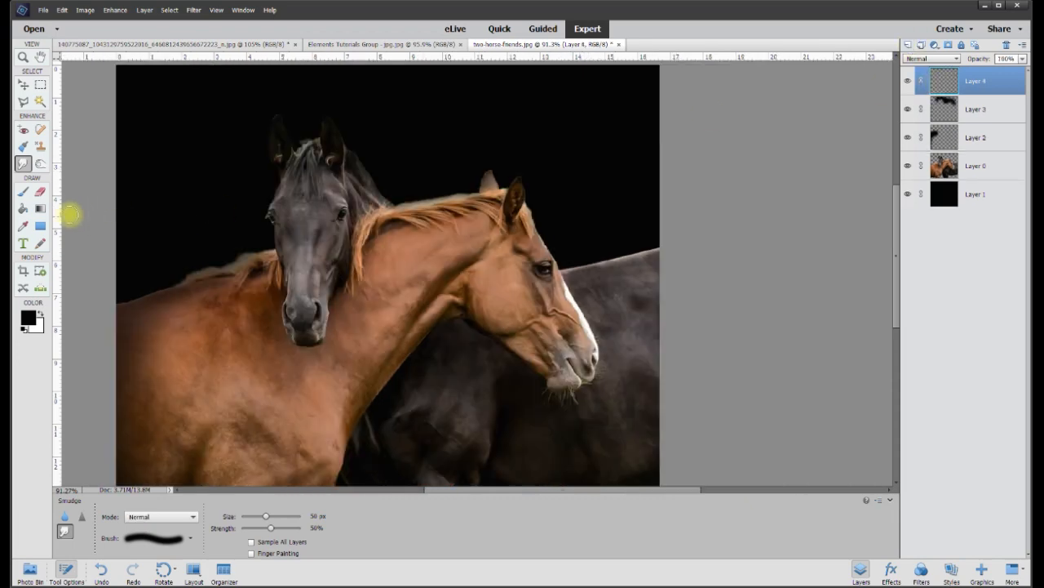
{"action": "left_click", "coordinate": [23, 193]}
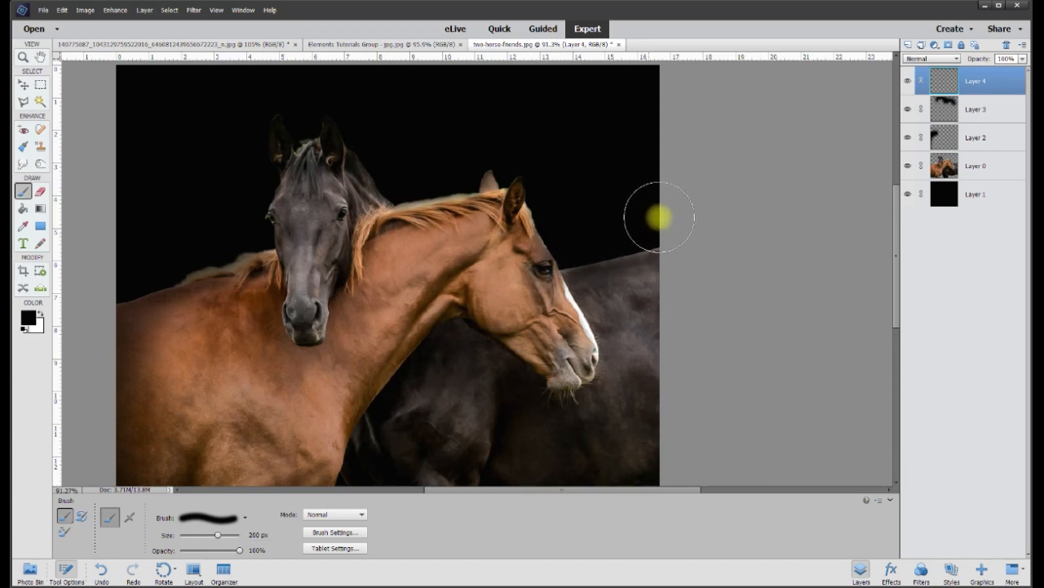
{"action": "mouse_move", "coordinate": [659, 217]}
{"action": "left_mouse_down"}
{"action": "mouse_move", "coordinate": [569, 238]}
{"action": "mouse_move", "coordinate": [601, 226]}
{"action": "left_mouse_up"}
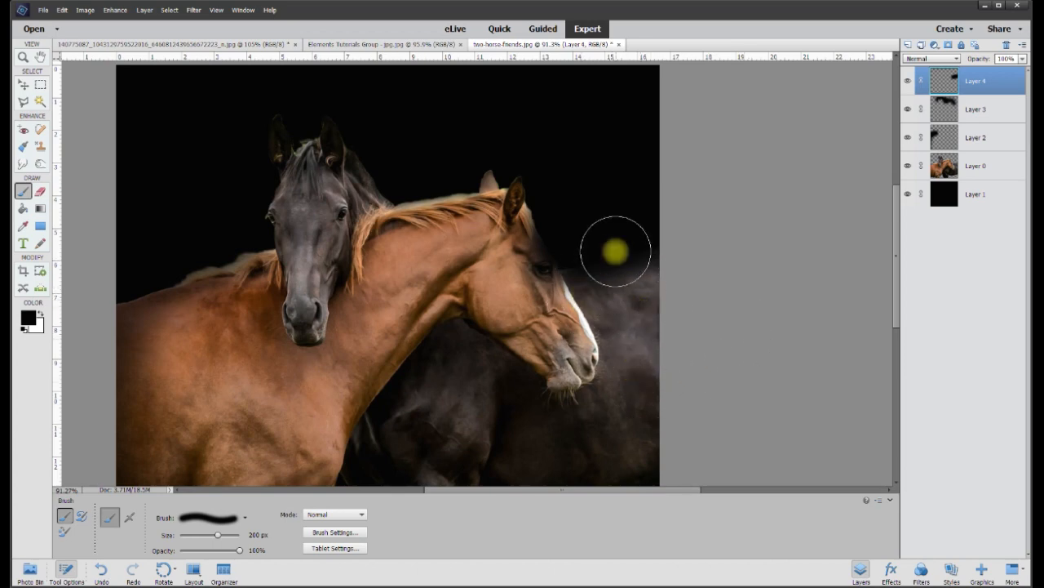
- Lower the back shading layer's opacity, erase its spill from the brown horse's face with a 30 px eraser, and restore the opacity to 100%
{"action": "scroll", "coordinate": [657, 239], "scroll_direction": "up", "scroll_amount": 1}
{"action": "scroll", "coordinate": [657, 239], "scroll_direction": "up", "scroll_amount": 1}
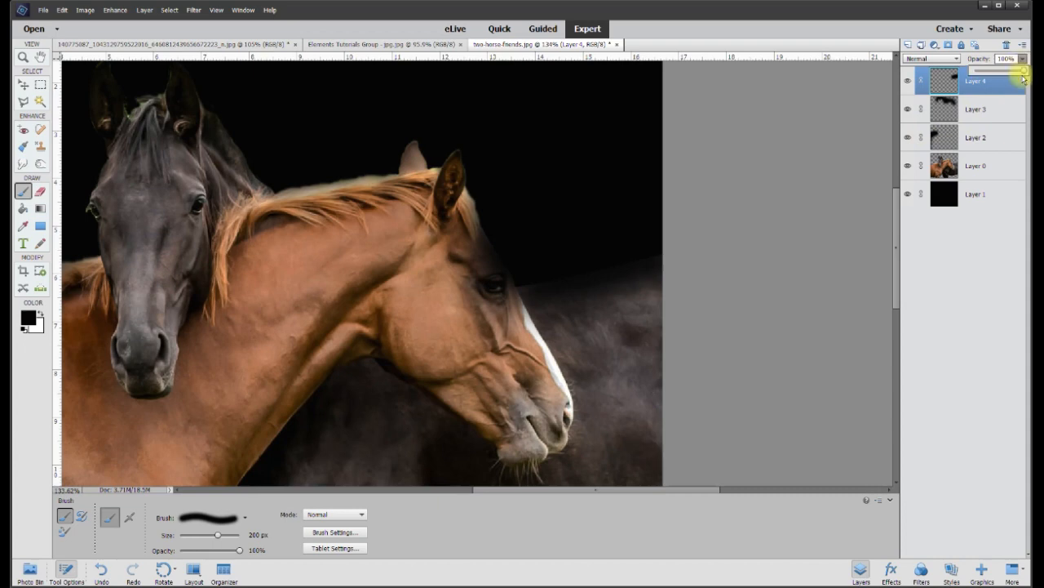
{"action": "left_click_drag", "start_coordinate": [1009, 77], "coordinate": [1005, 77]}
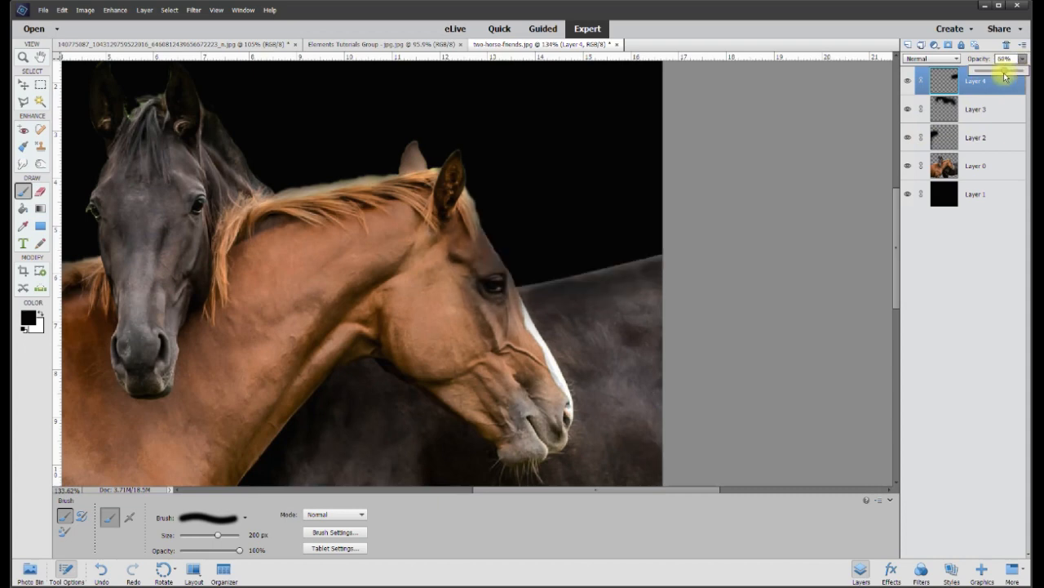
{"action": "left_click", "coordinate": [40, 191]}
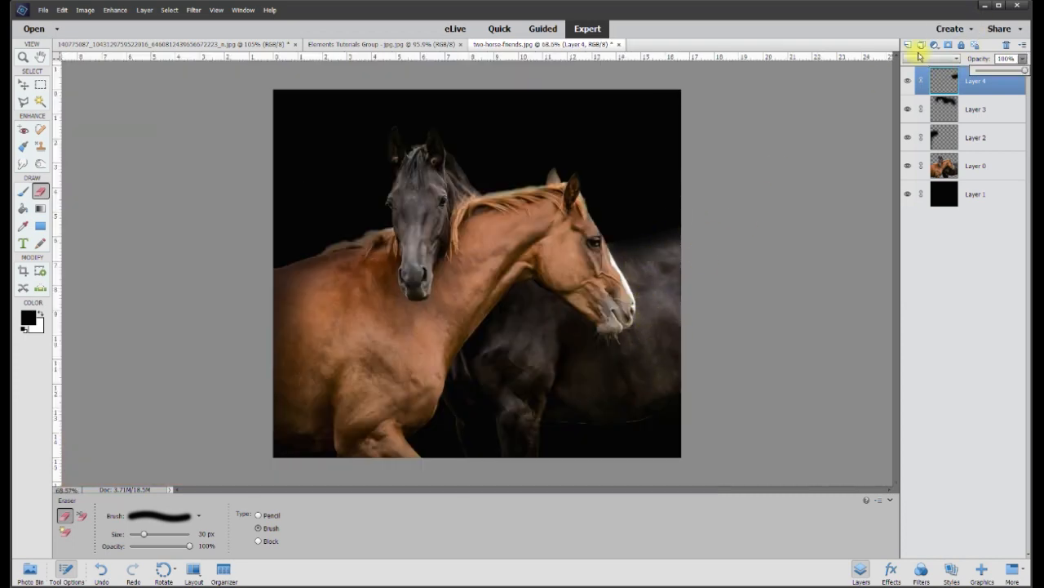
- Shade the image's right edge with a 300 px black brush on a new layer at 75% opacity, and erase the spill from the brown horse's muzzle
{"action": "left_click", "coordinate": [908, 45]}
{"action": "left_click", "coordinate": [22, 191]}
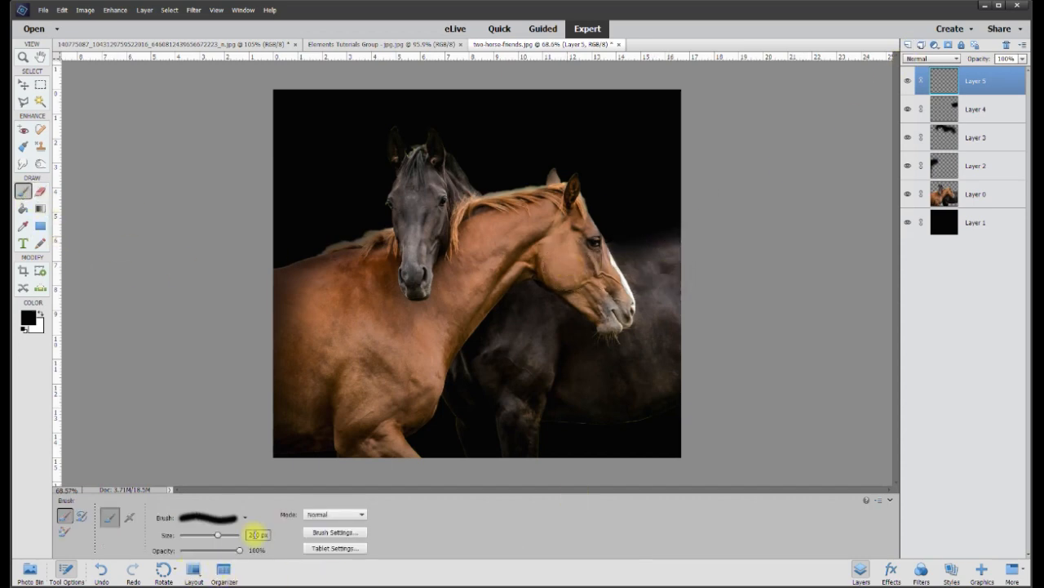
{"action": "type", "text": "30"}
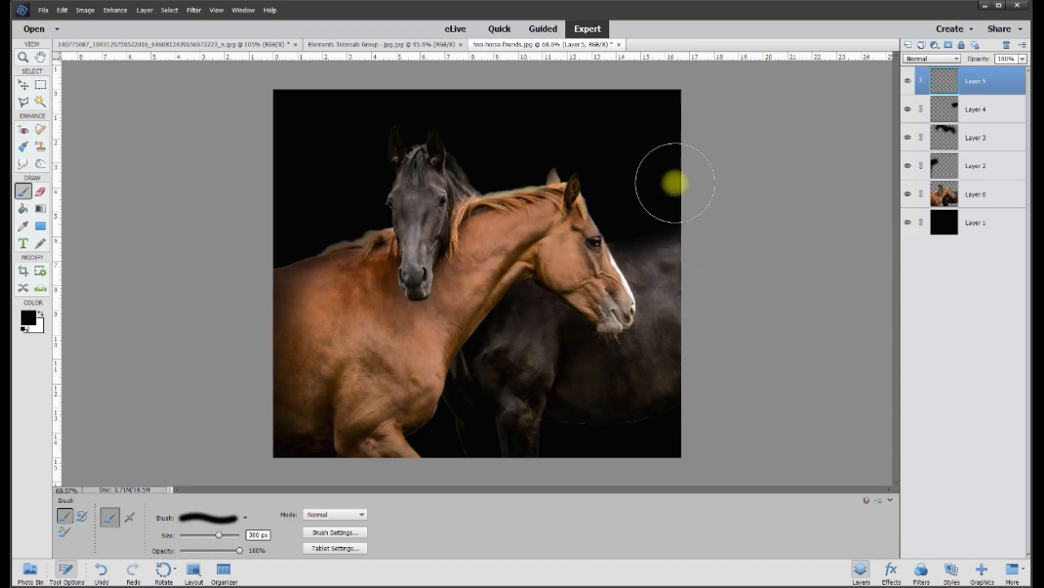
{"action": "left_click_drag", "start_coordinate": [678, 178], "coordinate": [682, 459]}
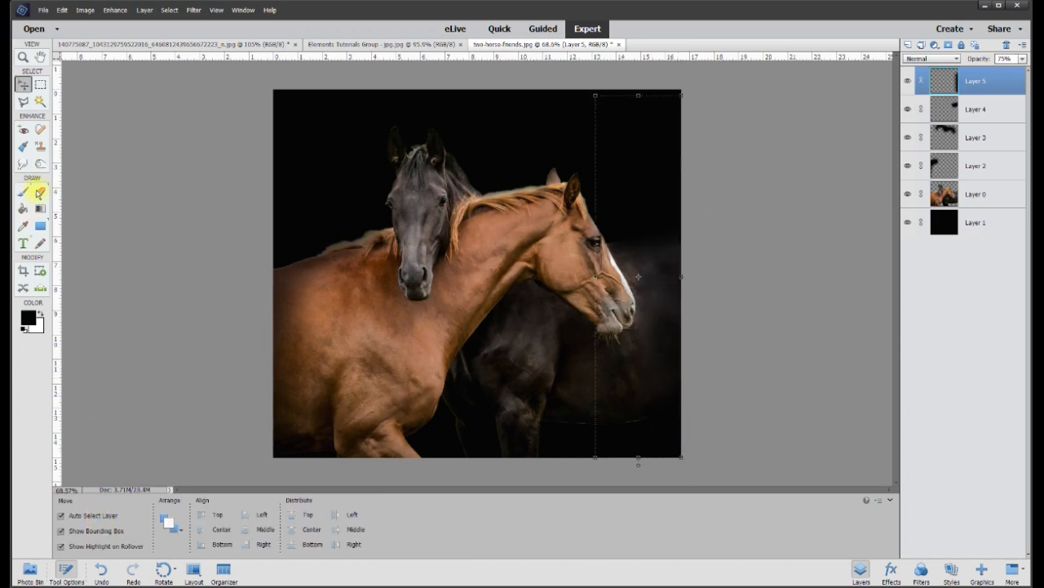
{"action": "left_click", "coordinate": [40, 192]}
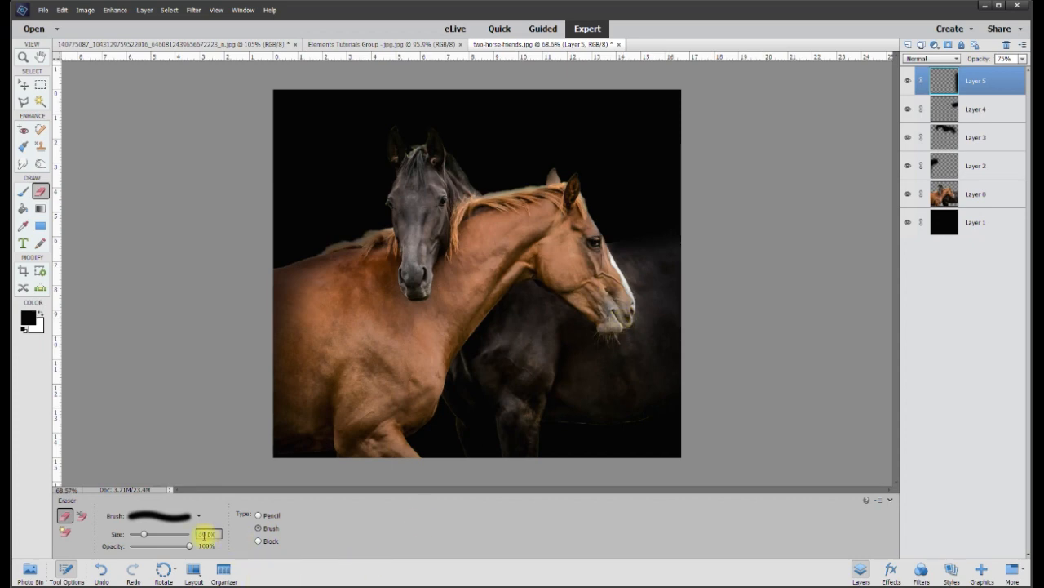
{"action": "left_click", "coordinate": [206, 533]}
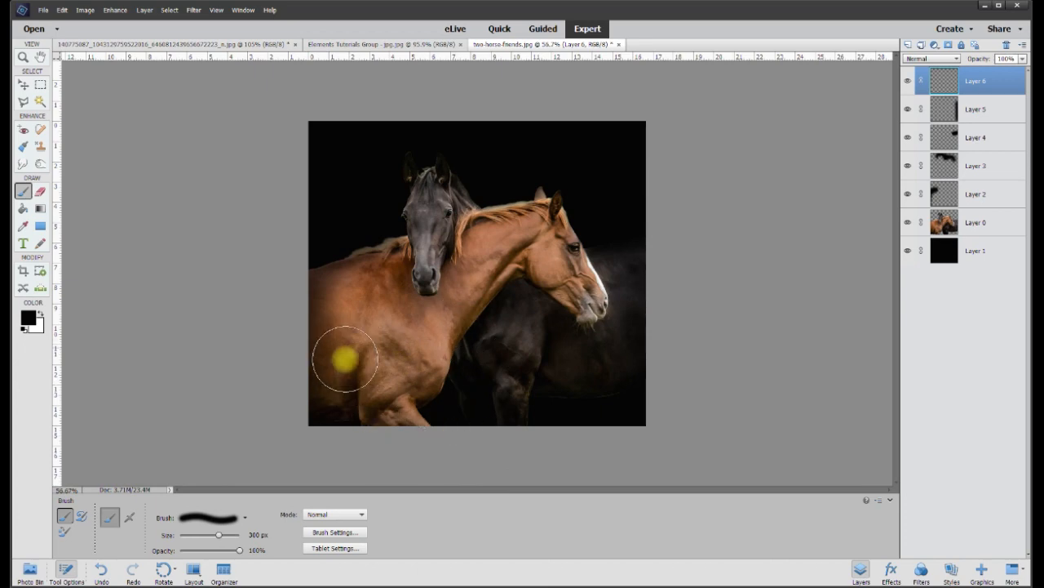
- Shade the image's bottom area with a 1000 px black brush on the top layer and lower that layer's opacity to 78%
{"action": "scroll", "coordinate": [518, 401], "scroll_direction": "down", "scroll_amount": 2}
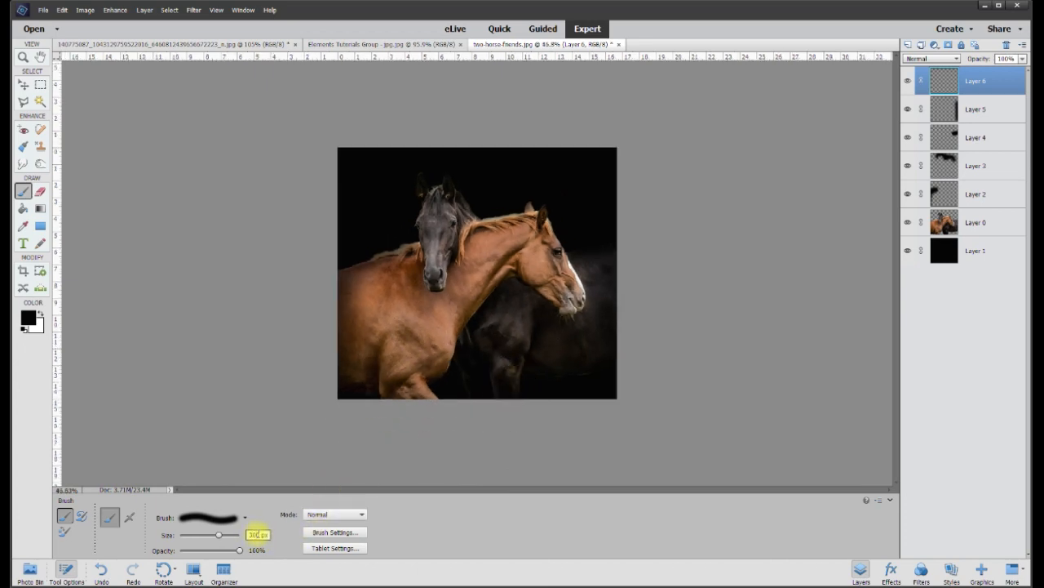
{"action": "type", "text": "1000"}
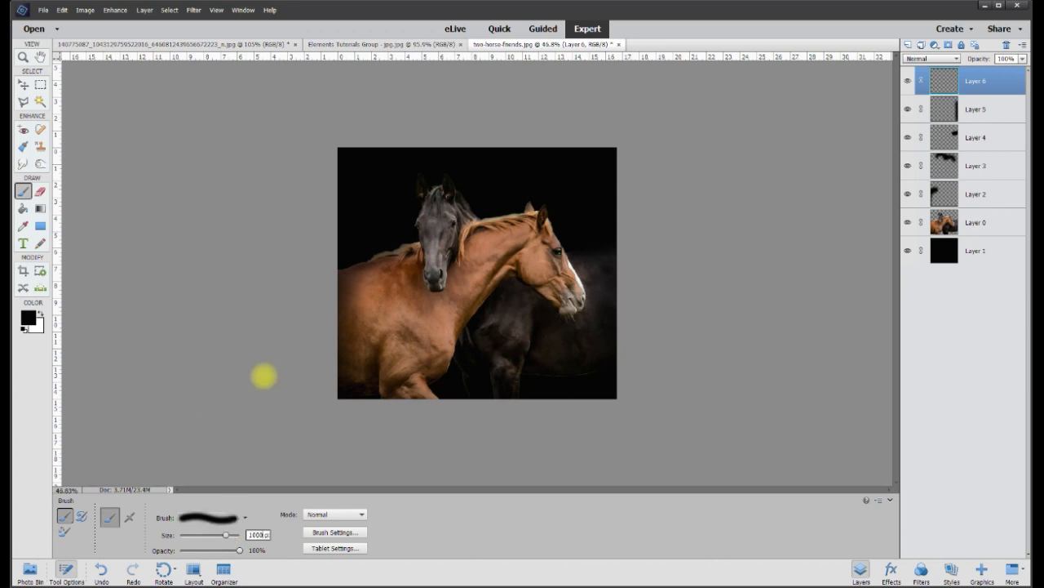
{"action": "scroll", "coordinate": [287, 375], "scroll_direction": "down", "scroll_amount": 2}
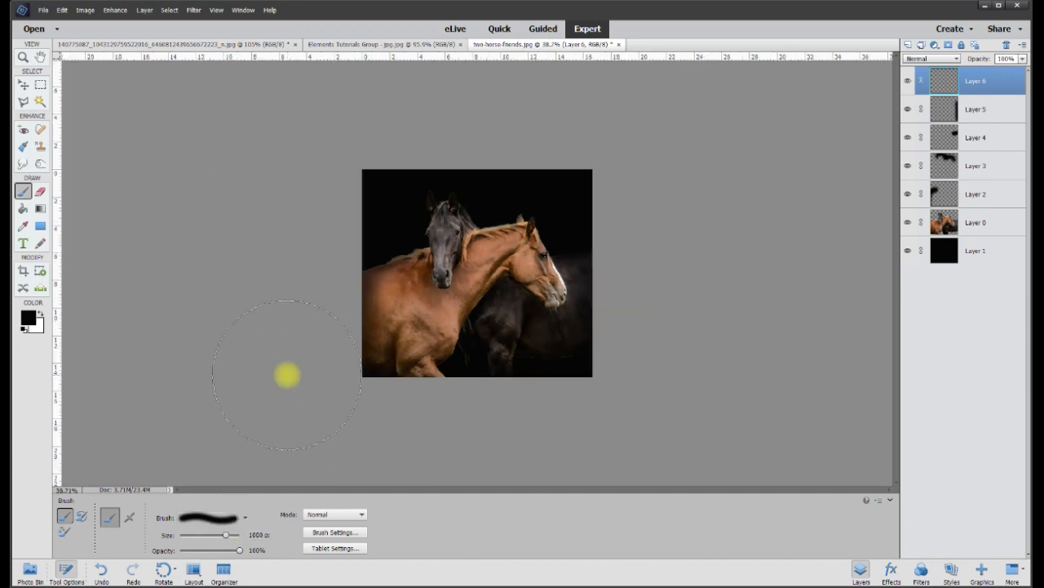
{"action": "left_click_drag", "start_coordinate": [296, 373], "coordinate": [687, 374]}
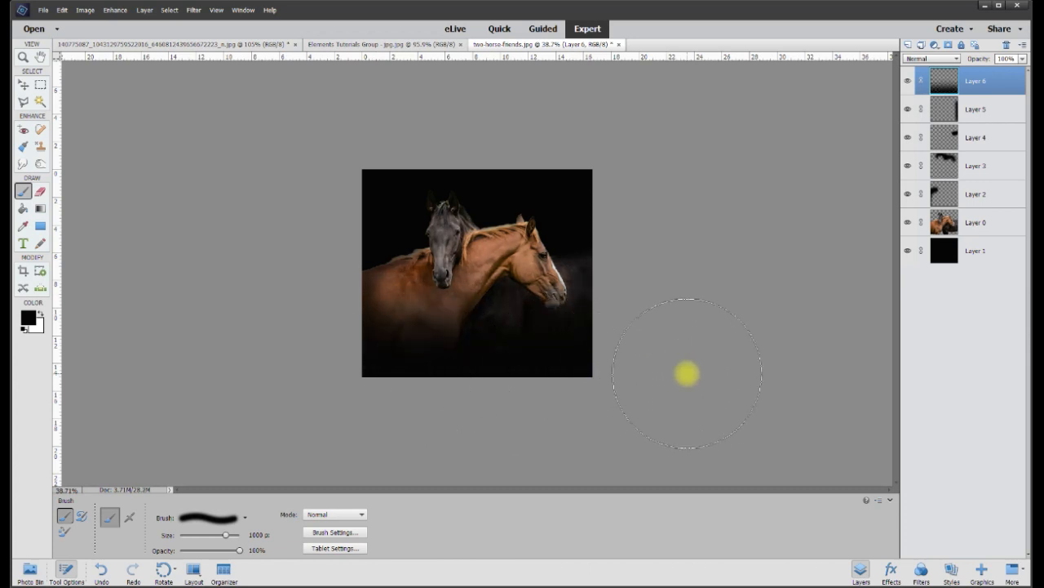
{"action": "scroll", "coordinate": [580, 335], "scroll_direction": "up", "scroll_amount": 2}
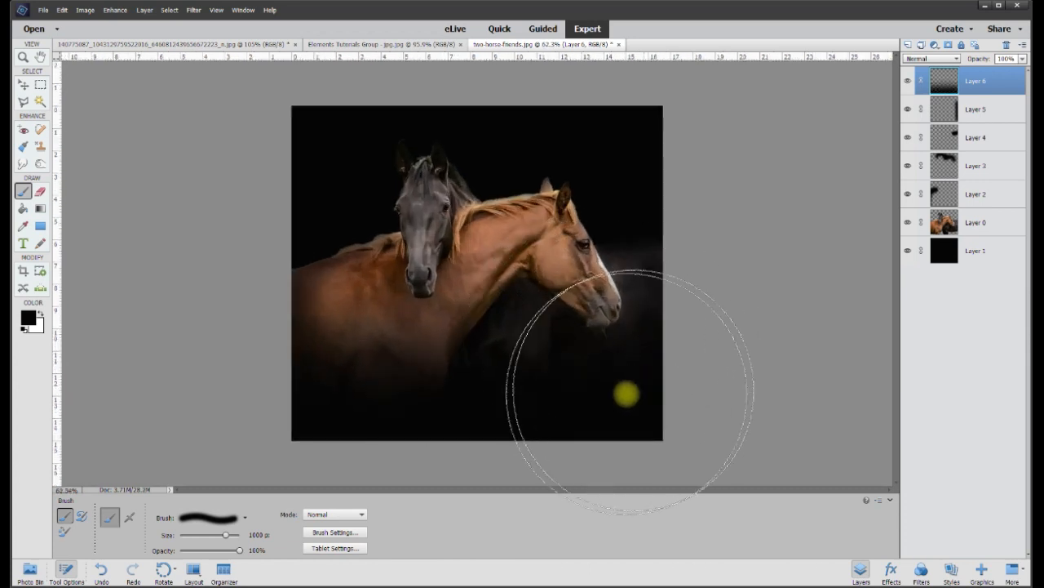
{"action": "left_click", "coordinate": [27, 86]}
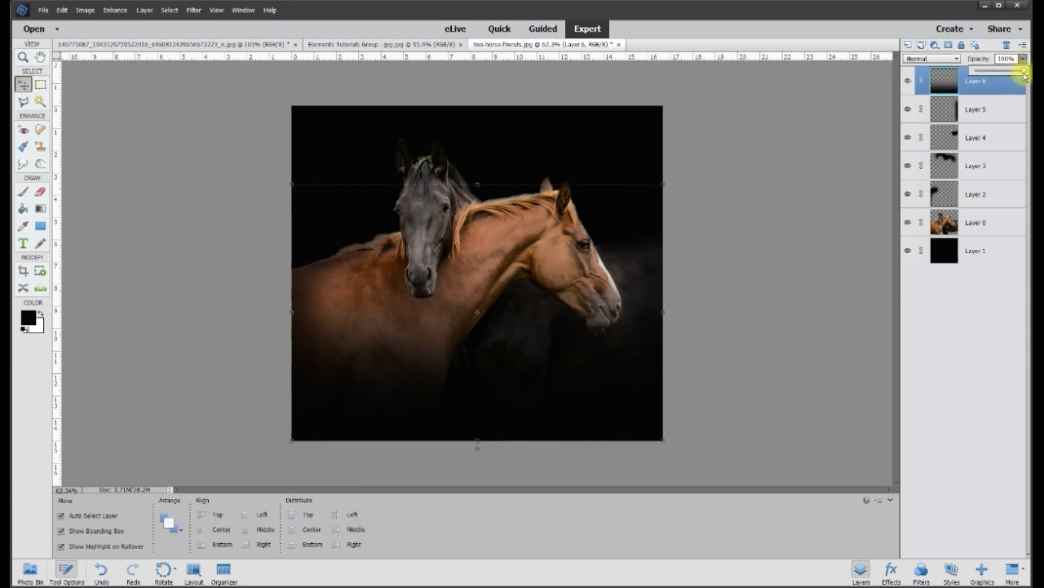
{"action": "left_click_drag", "start_coordinate": [1016, 75], "coordinate": [999, 77]}
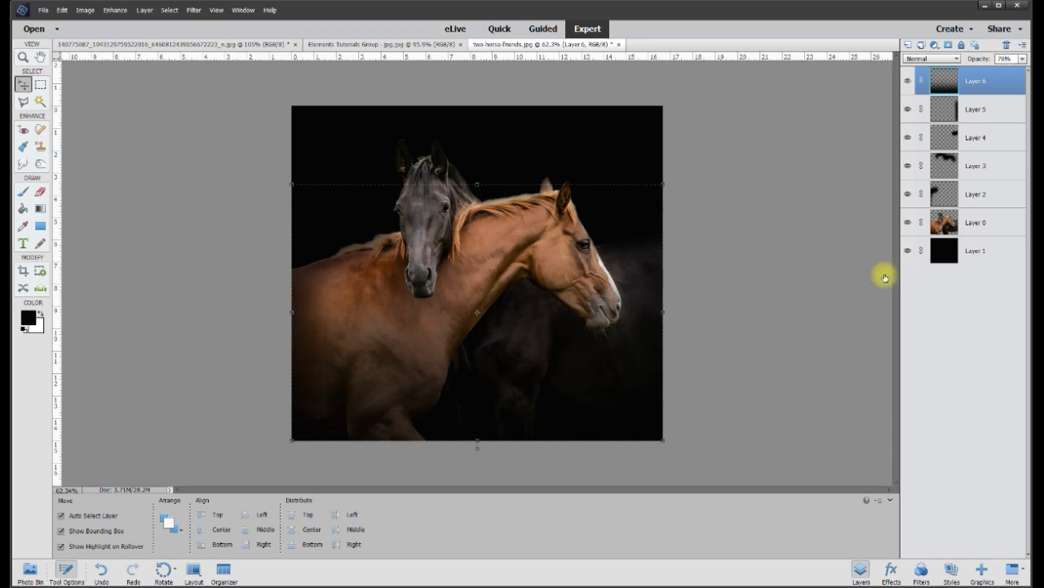
- Smudge the bottom shading over the horses' bodies with a 400 px brush, undo the last smudge, and deselect the layers
{"action": "left_click", "coordinate": [22, 164]}
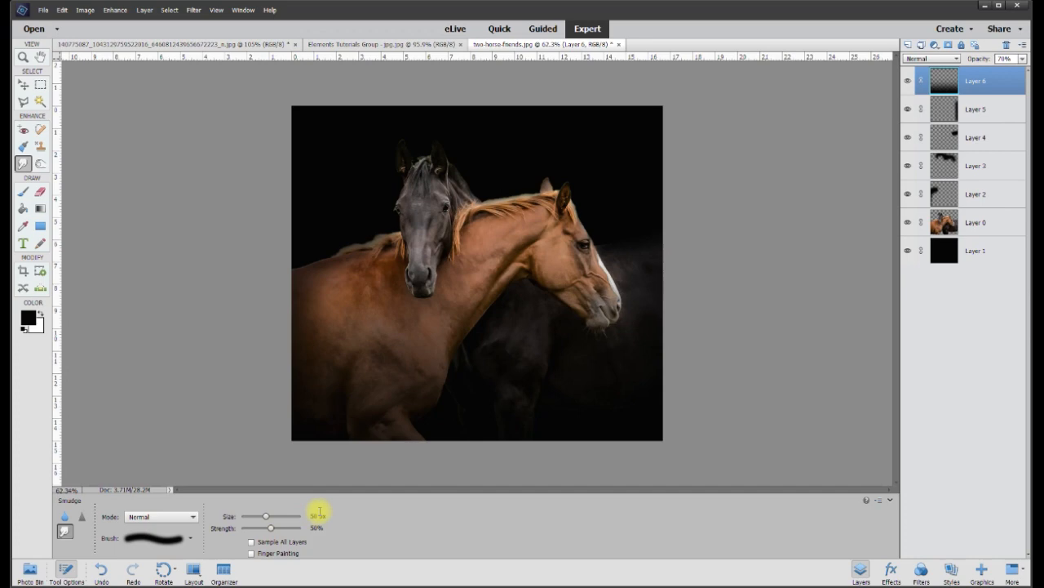
{"action": "type", "text": "500"}
{"action": "left_click_drag", "start_coordinate": [314, 517], "coordinate": [302, 517]}
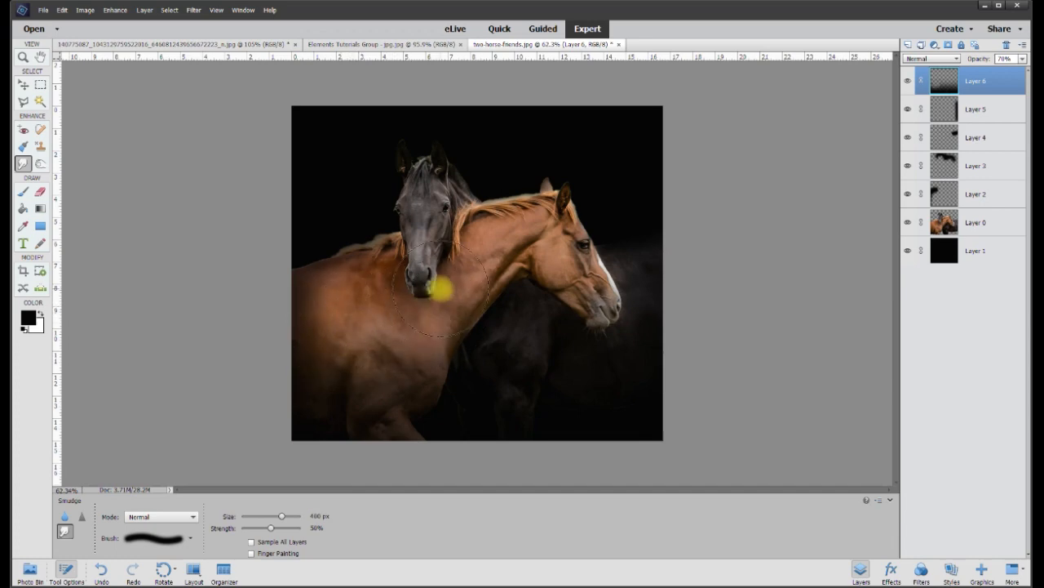
{"action": "key", "text": "ctrl+z"}
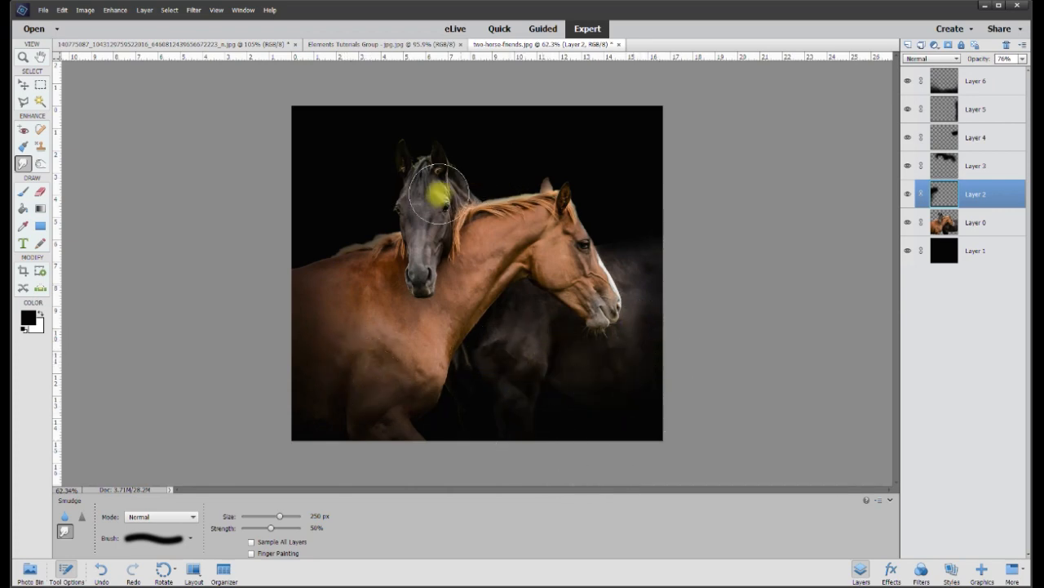
{"action": "left_click", "coordinate": [22, 85]}
{"action": "left_click", "coordinate": [767, 310]}
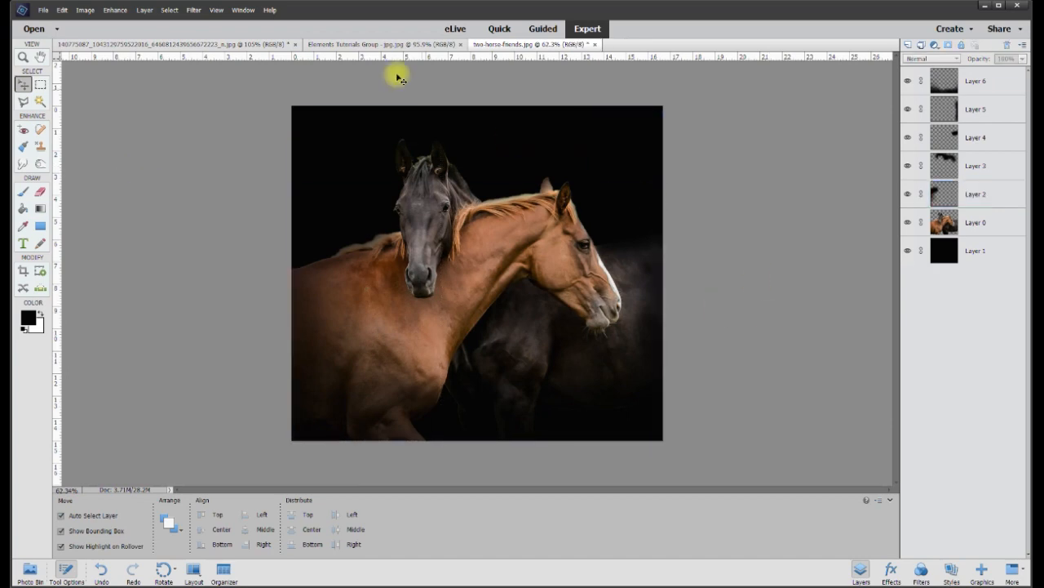
- Compare the two-horse image with the open black horse portrait, check the bottom shading layer's opacity, and inspect the finished picture
{"action": "left_click", "coordinate": [225, 49]}
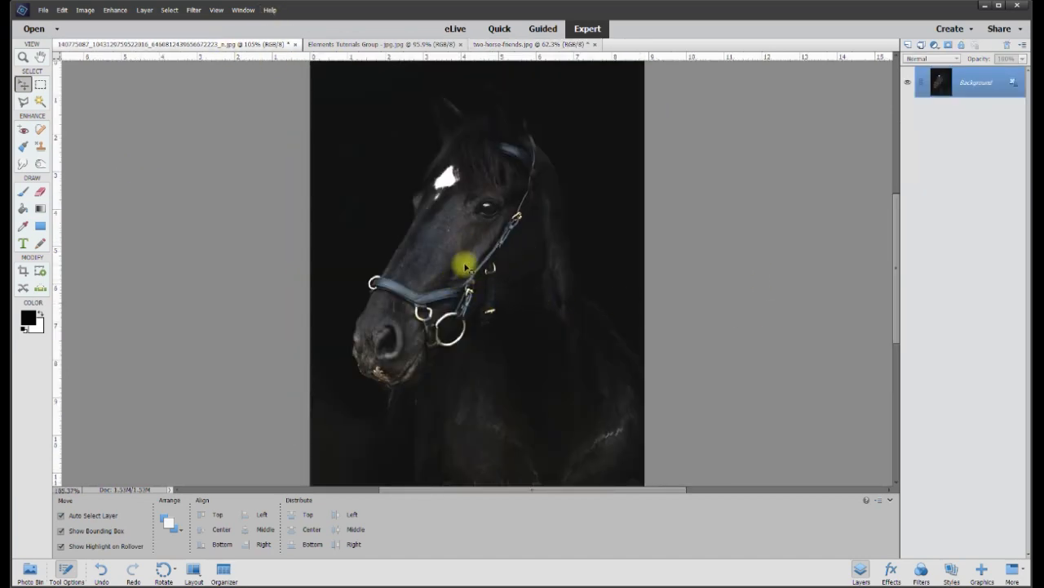
{"action": "left_click", "coordinate": [548, 49]}
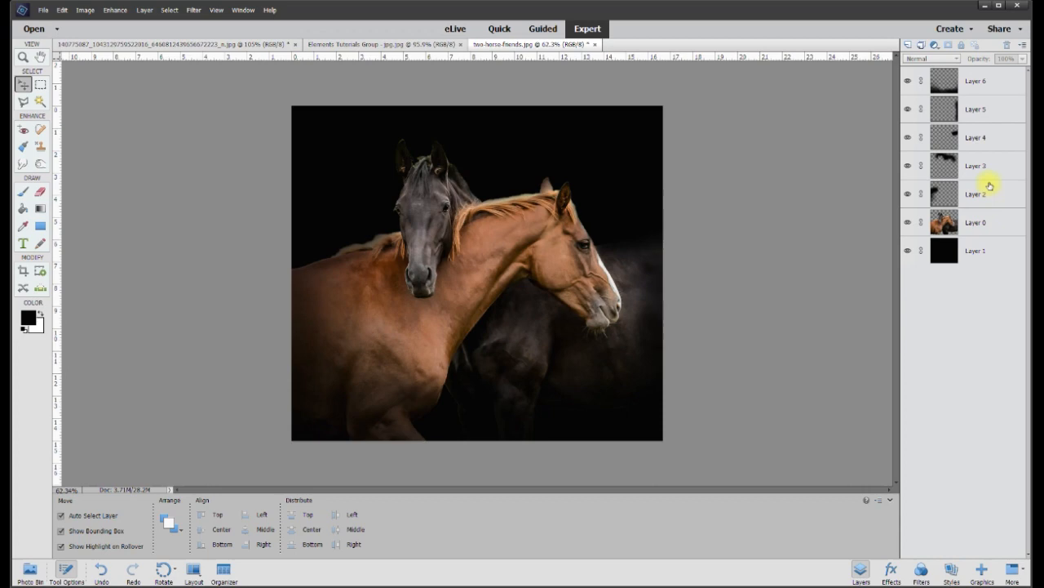
{"action": "left_click", "coordinate": [997, 82]}
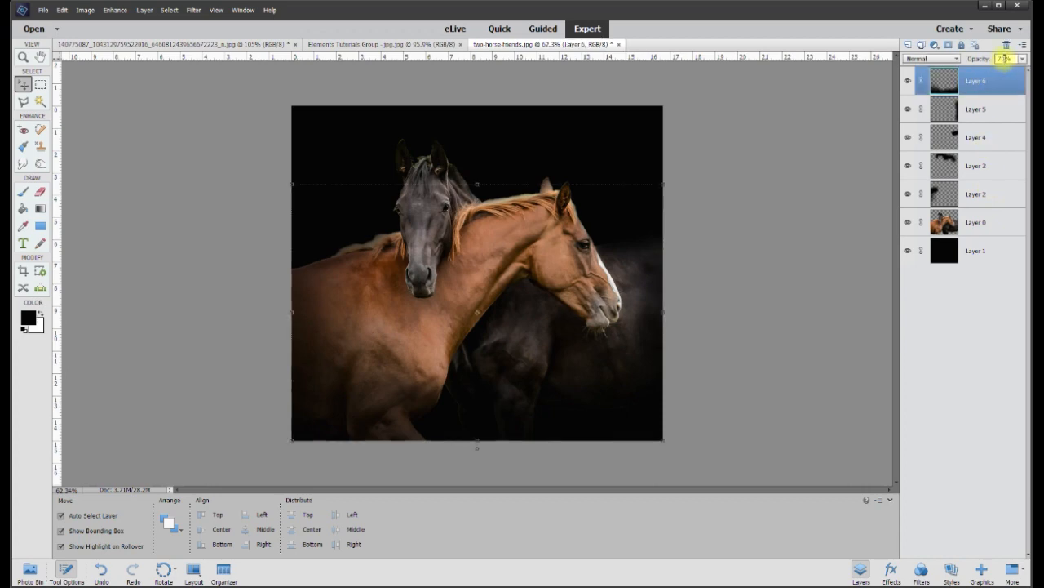
{"action": "left_click", "coordinate": [727, 266]}
{"action": "scroll", "coordinate": [727, 266], "scroll_direction": "up", "scroll_amount": 1}
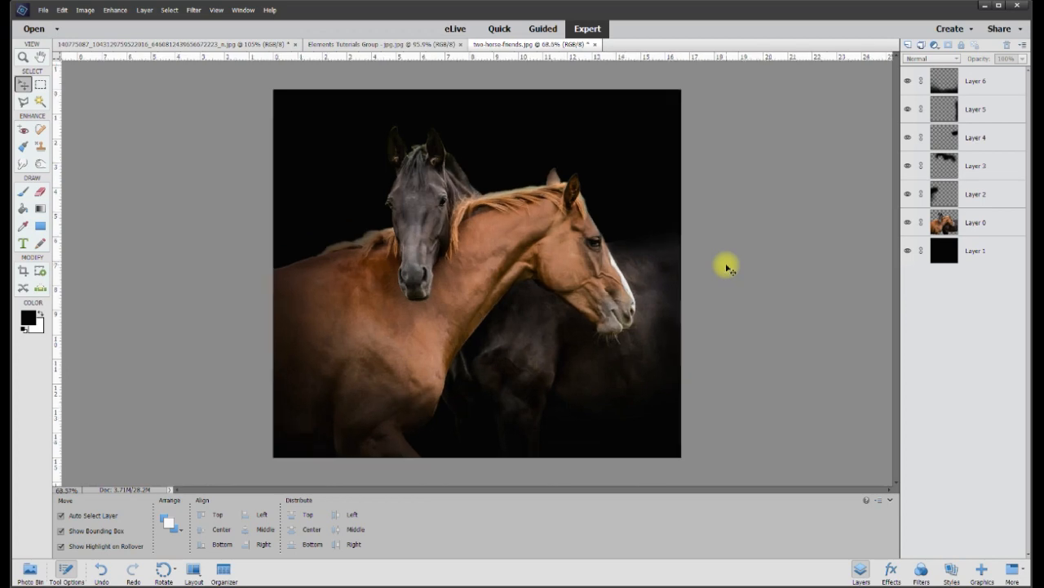
{"action": "scroll", "coordinate": [727, 266], "scroll_direction": "up", "scroll_amount": 1}
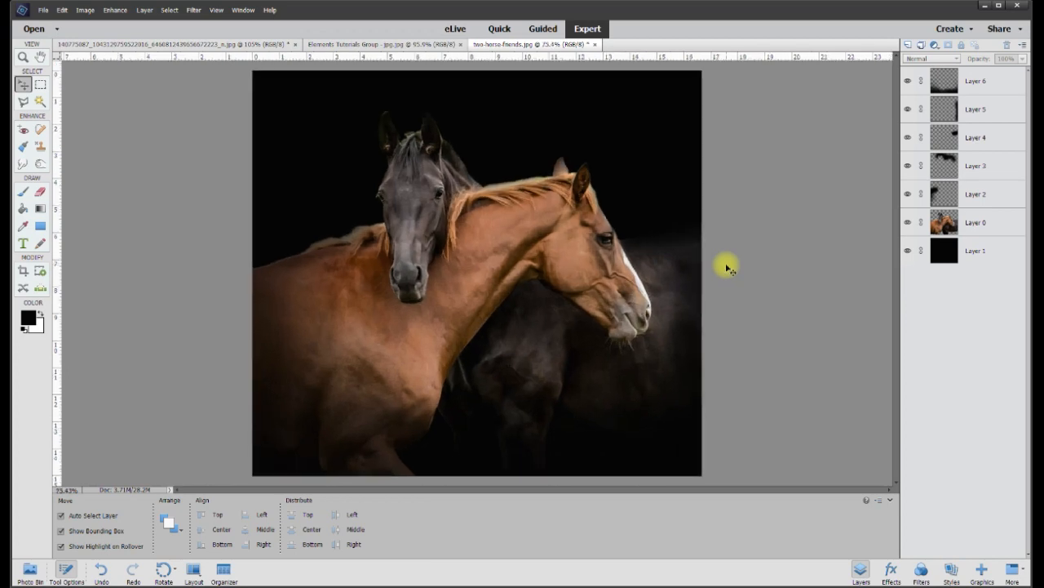